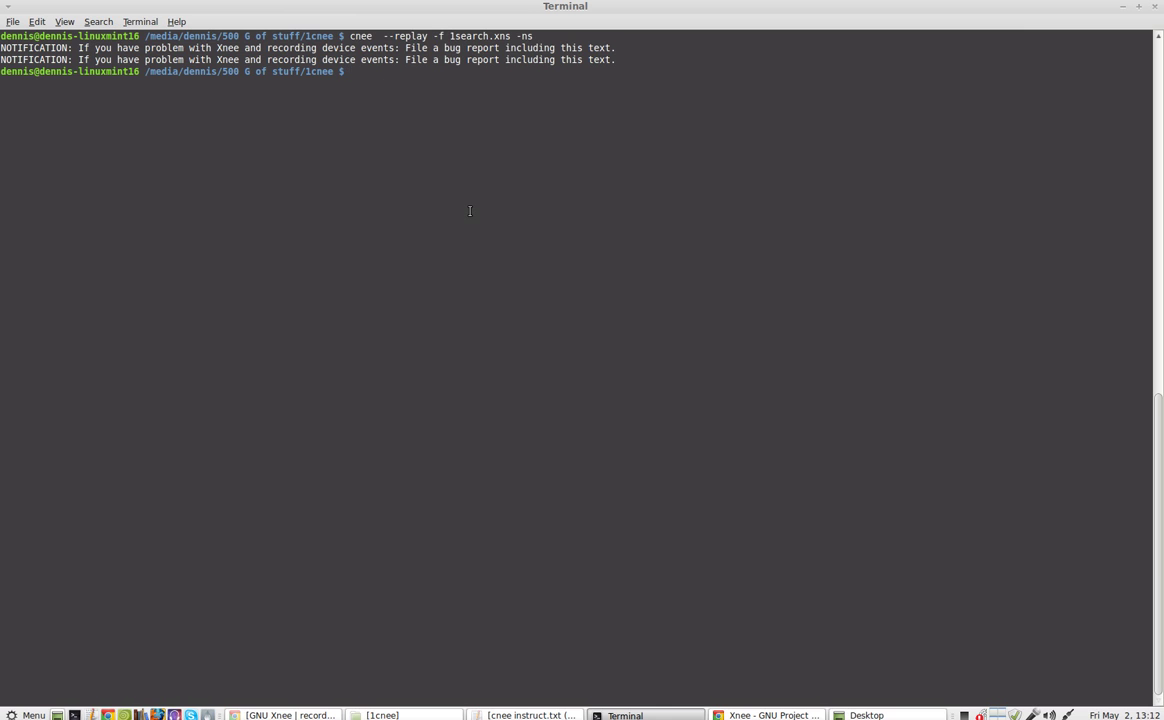
Start a cnee recording of mouse and keyboard that outputs to ipython2.xns, with q as the stop key (-sk q).
{"action": "key", "text": "Up"}
{"action": "key", "text": "Up"}
{"action": "key", "text": "Up"}
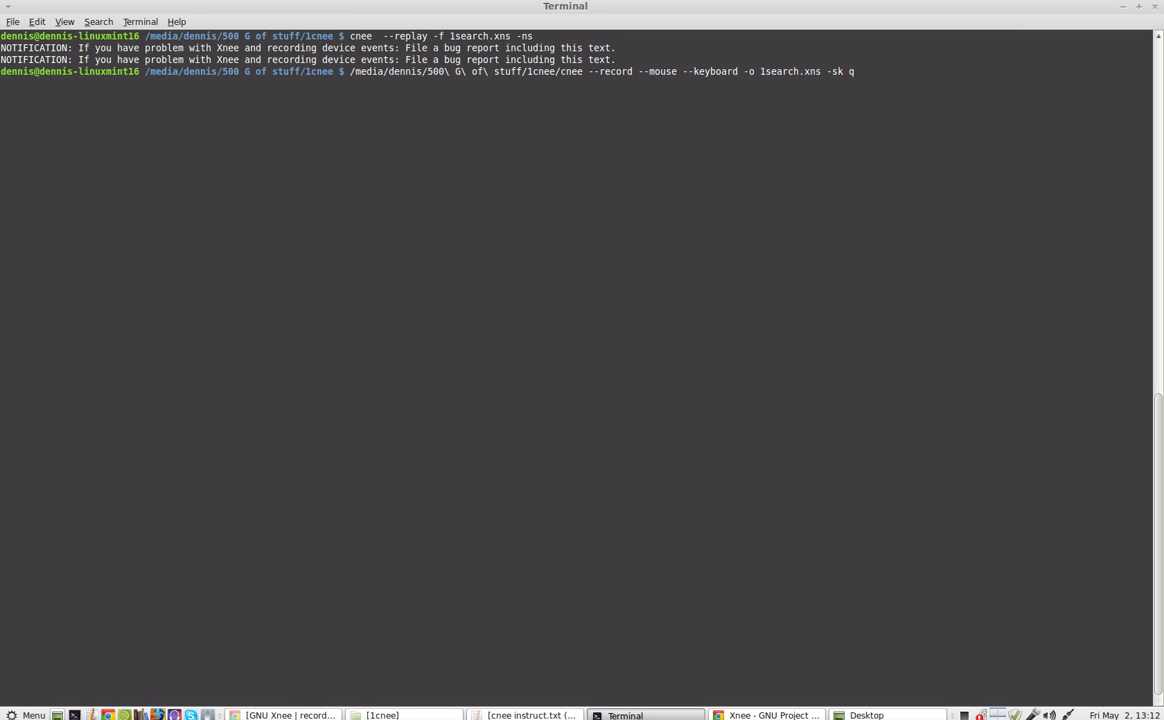
{"action": "key", "text": "Left"}
{"action": "key", "text": "Left"}
{"action": "key", "text": "Left"}
{"action": "key", "text": "Left"}
{"action": "key", "text": "Left"}
{"action": "key", "text": "Left"}
{"action": "key", "text": "Left"}
{"action": "key", "text": "Left"}
{"action": "key", "text": "Left"}
{"action": "key", "text": "Left"}
{"action": "key", "text": "Left"}
{"action": "key", "text": "Left"}
{"action": "key", "text": "Left"}
{"action": "key", "text": "Right"}
{"action": "key", "text": "Right"}
{"action": "key", "text": "Right"}
{"action": "key", "text": "BackSpace"}
{"action": "key", "text": "BackSpace"}
{"action": "key", "text": "BackSpace"}
{"action": "key", "text": "BackSpace"}
{"action": "key", "text": "BackSpace"}
{"action": "key", "text": "BackSpace"}
{"action": "key", "text": "BackSpace"}
{"action": "type", "text": "ipython2"}
{"action": "key", "text": "End"}
{"action": "key", "text": "Return"}
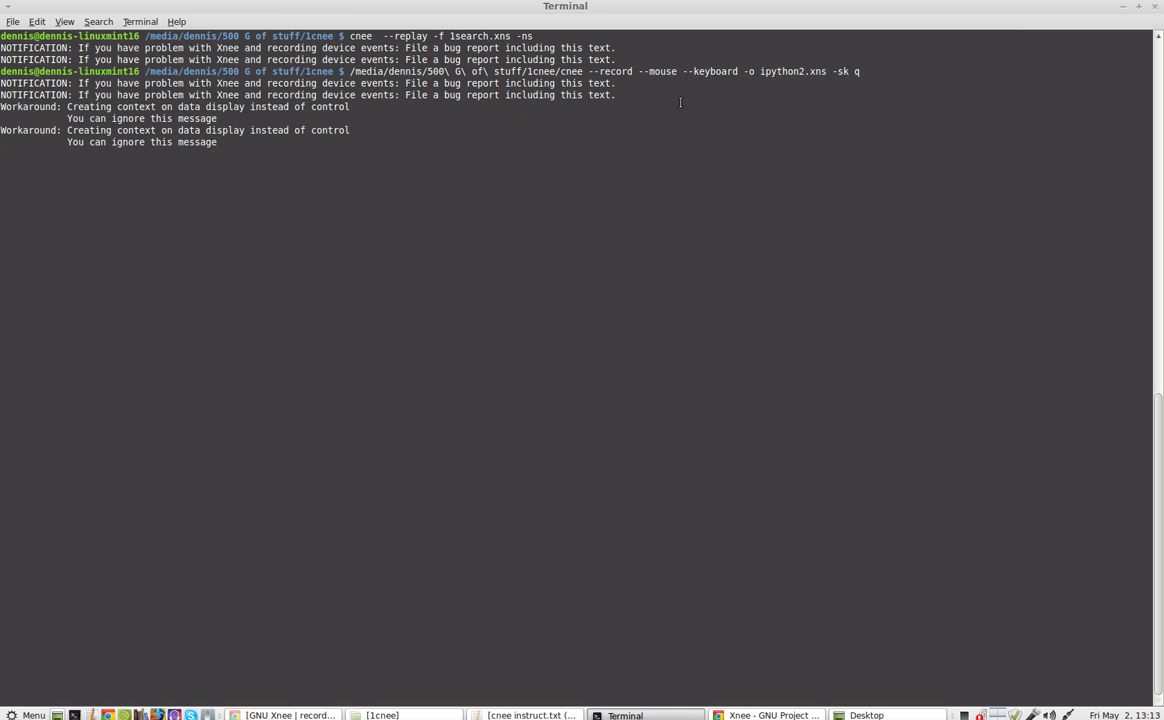
Open a second terminal window, place it mid-screen, and list the contents of the home directory.
{"action": "key", "text": "ctrl+alt+t"}
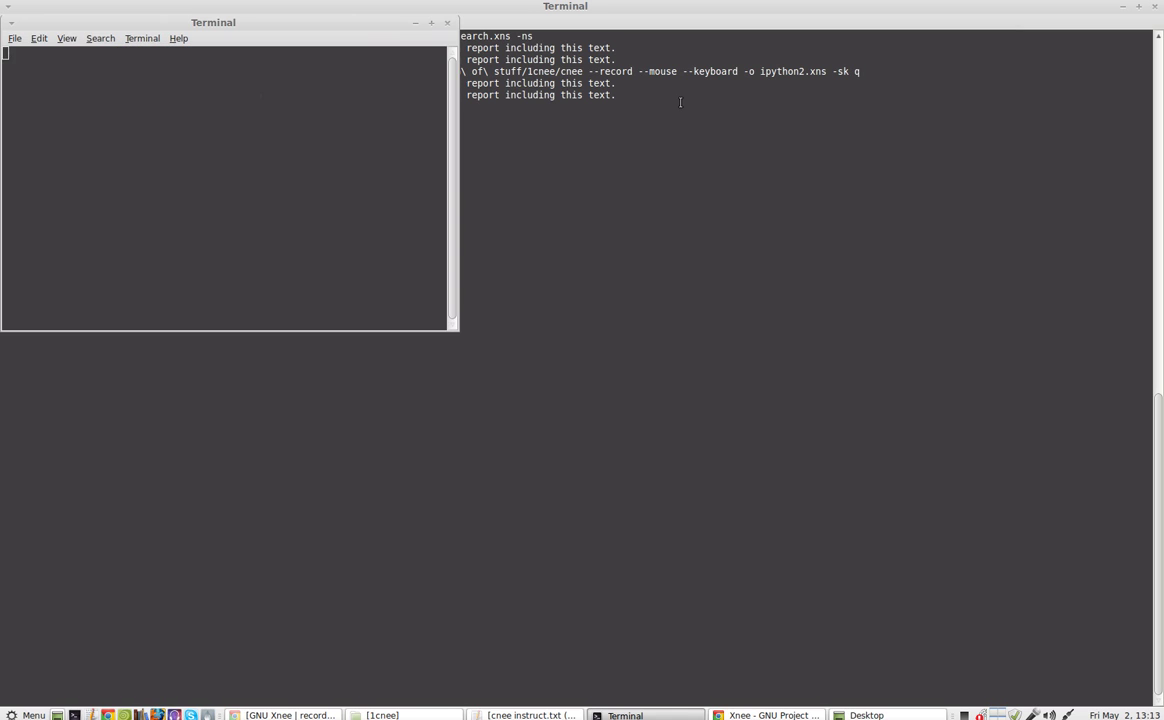
{"action": "left_click_drag", "start_coordinate": [290, 22], "coordinate": [669, 214]}
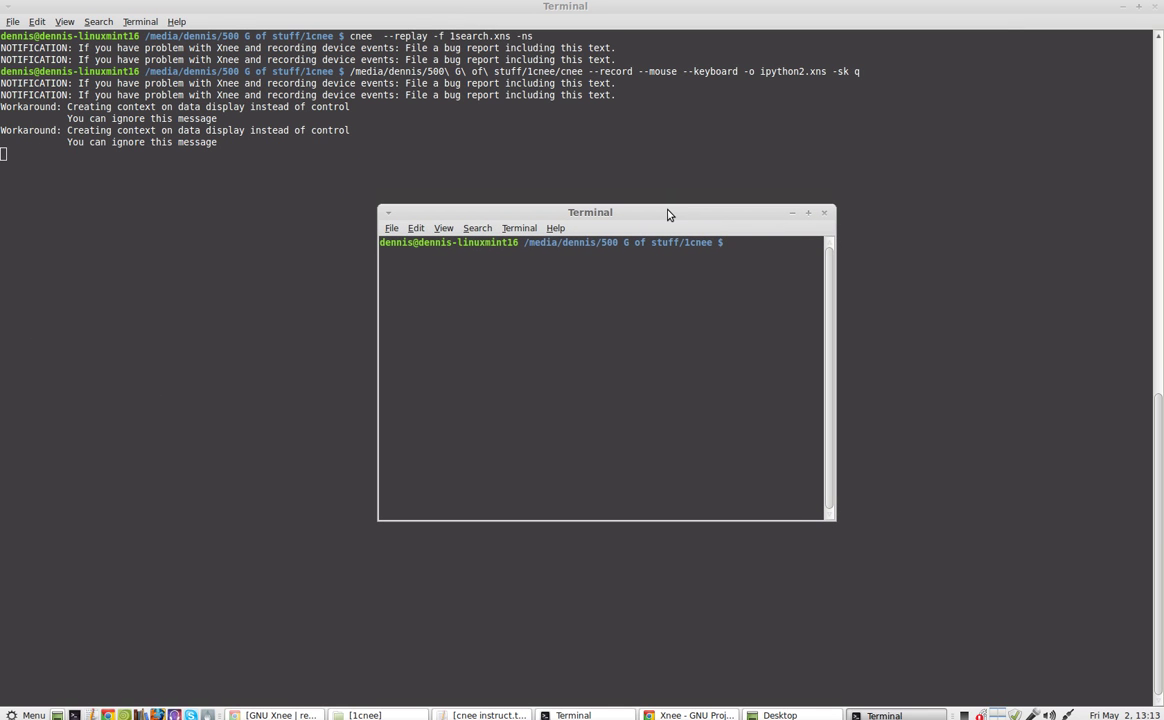
{"action": "type", "text": "cd ~"}
{"action": "key", "text": "Return"}
{"action": "type", "text": "ls"}
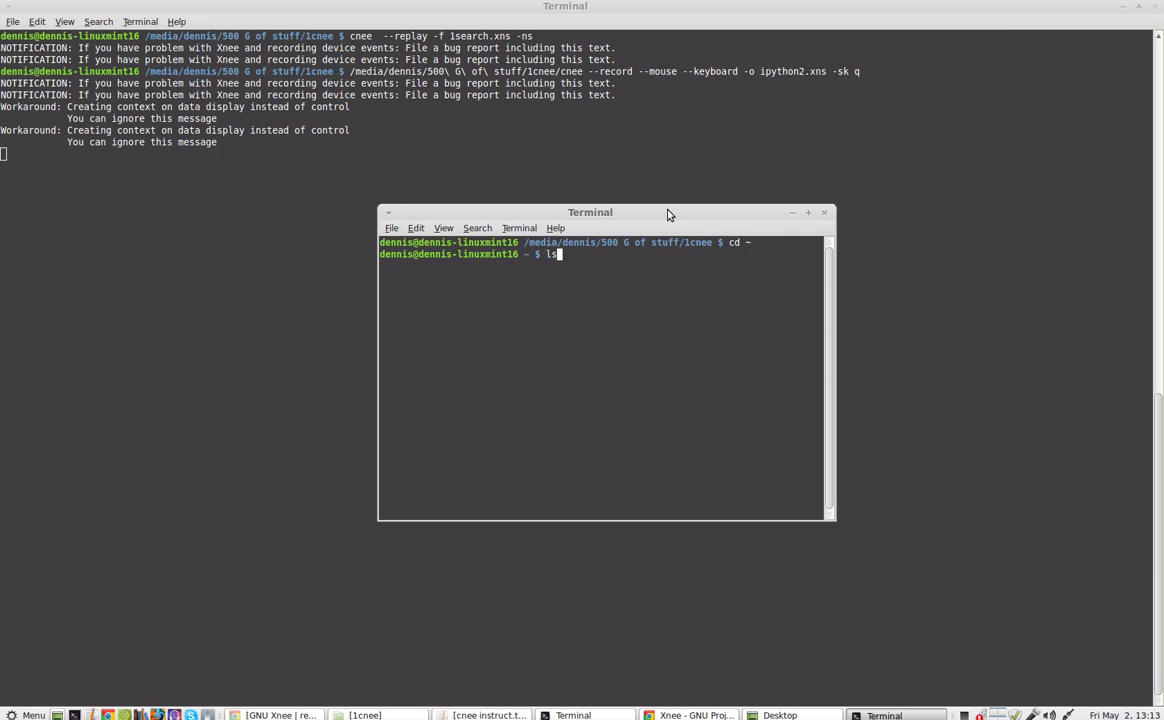
{"action": "key", "text": "Return"}
Change into the ipython directory and list its contents.
{"action": "type", "text": "cd ip"}
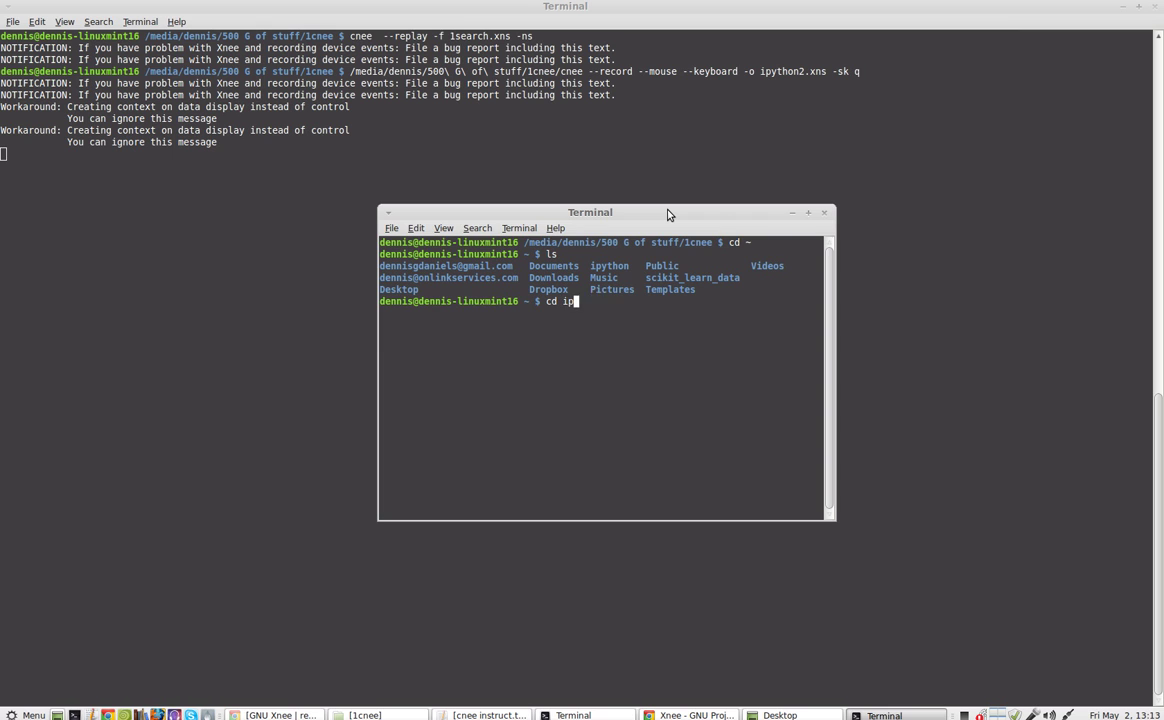
{"action": "key", "text": "Tab"}
{"action": "key", "text": "Return"}
{"action": "type", "text": "ls"}
{"action": "key", "text": "Return"}
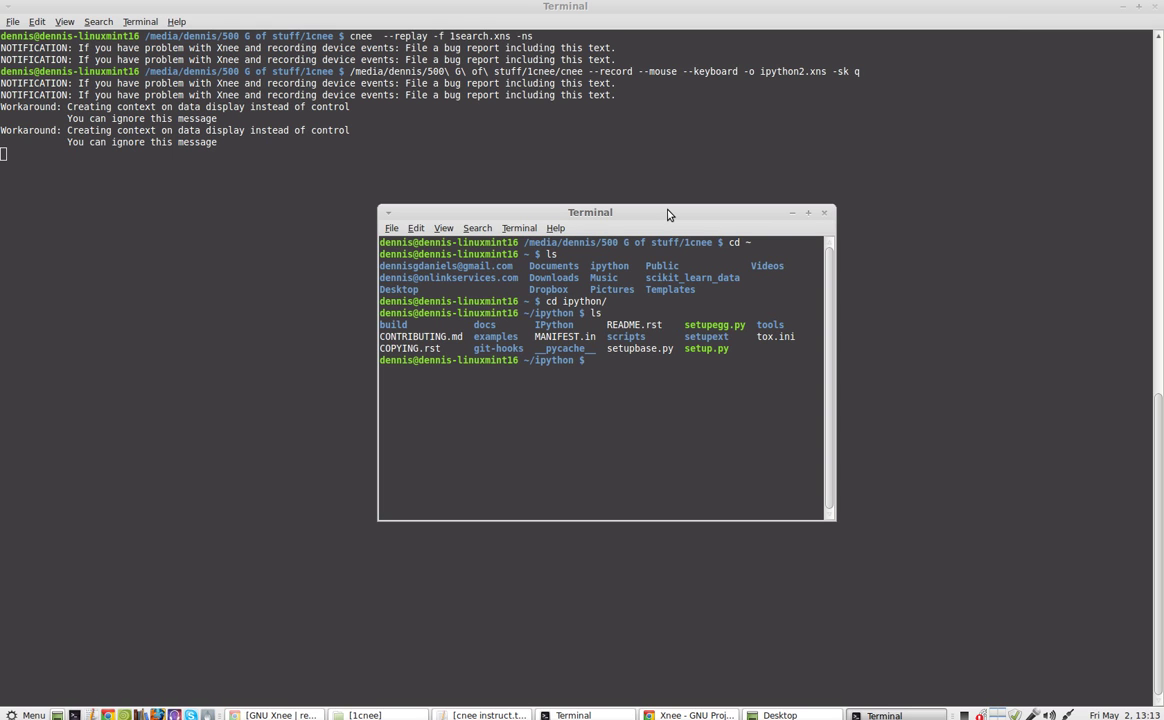
Change into the examples directory inside ipython and list its contents.
{"action": "type", "text": "cd e"}
{"action": "key", "text": "Tab"}
{"action": "key", "text": "Return"}
{"action": "type", "text": "ls"}
{"action": "key", "text": "Return"}
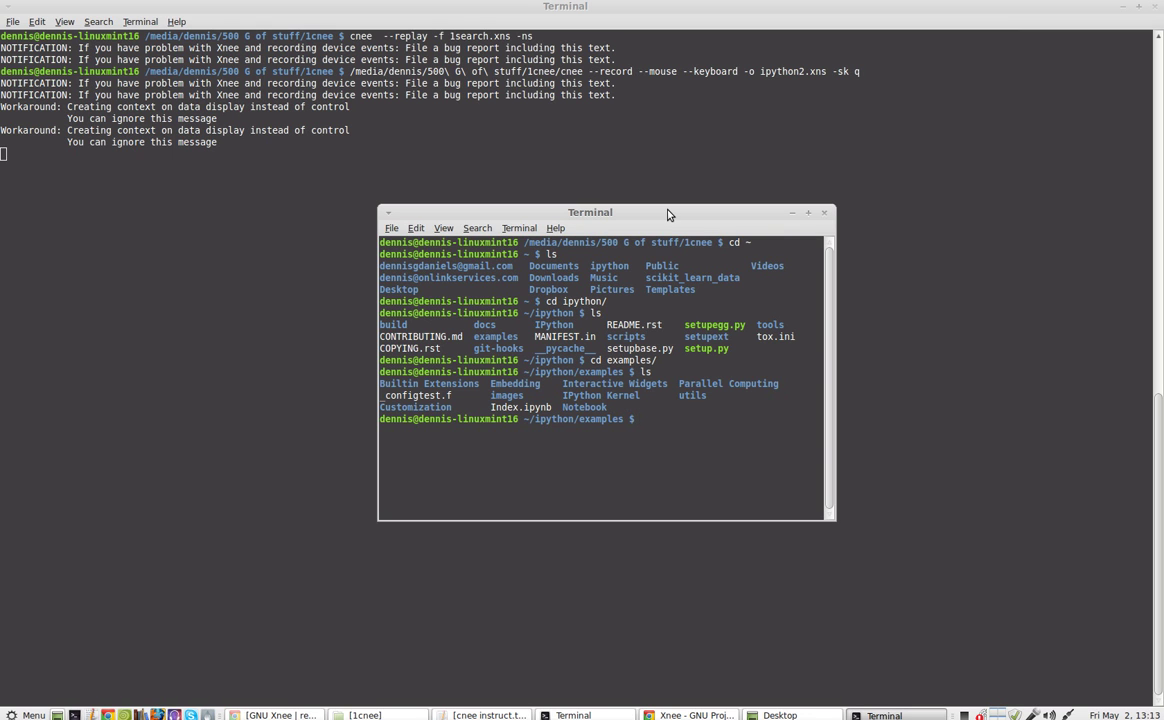
Launch the Index.ipynb notebook from the examples directory with ipython3 notebook.
{"action": "type", "text": "ipython3 notebook In"}
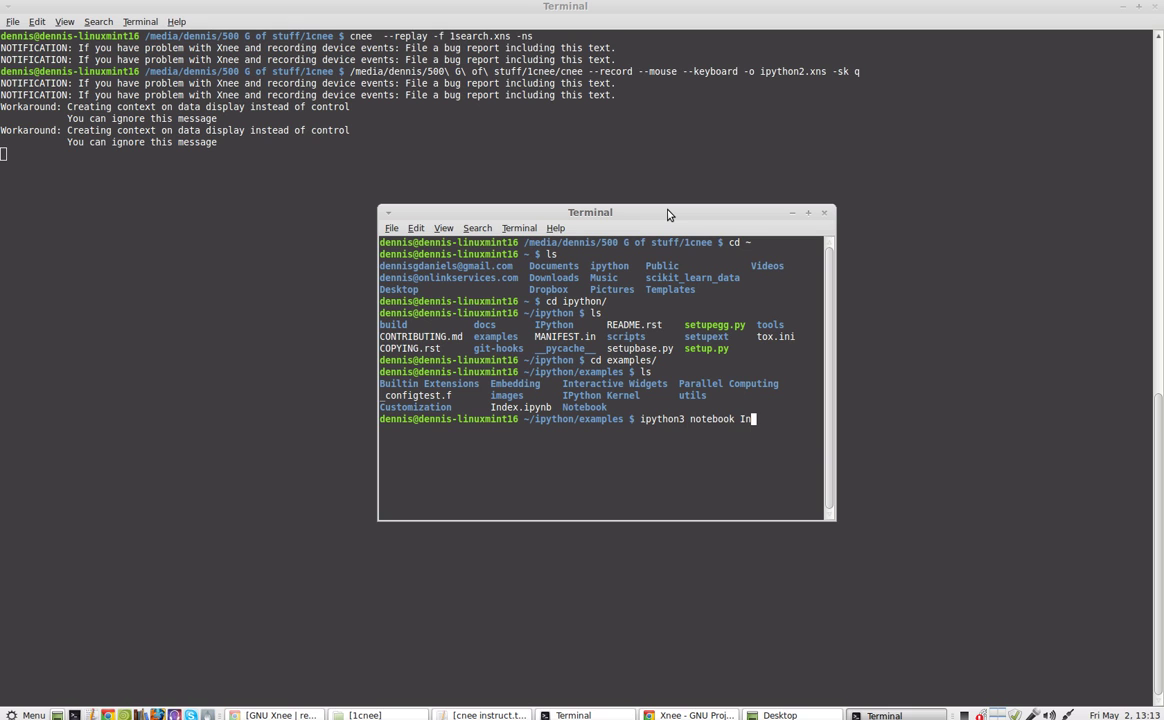
{"action": "type", "text": "d"}
{"action": "key", "text": "Tab"}
{"action": "key", "text": "Return"}
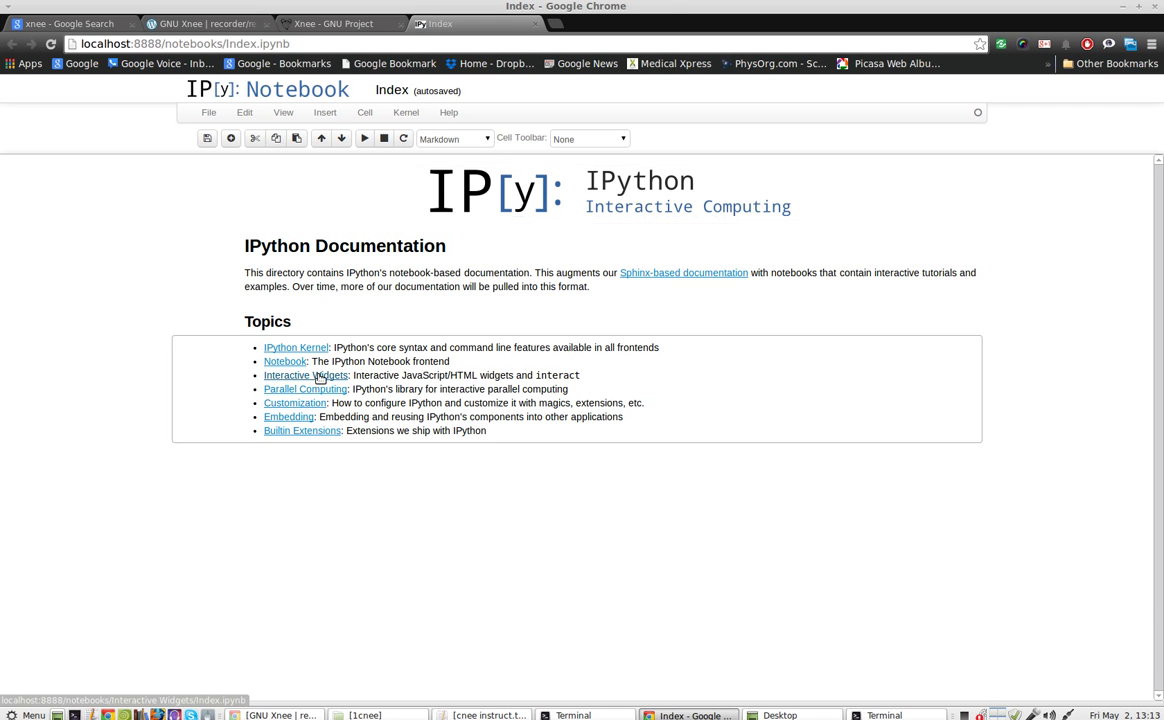
Open the Using Interact notebook from the Interactive Widgets topic and run its cells through the show_args call.
{"action": "left_click", "coordinate": [320, 377]}
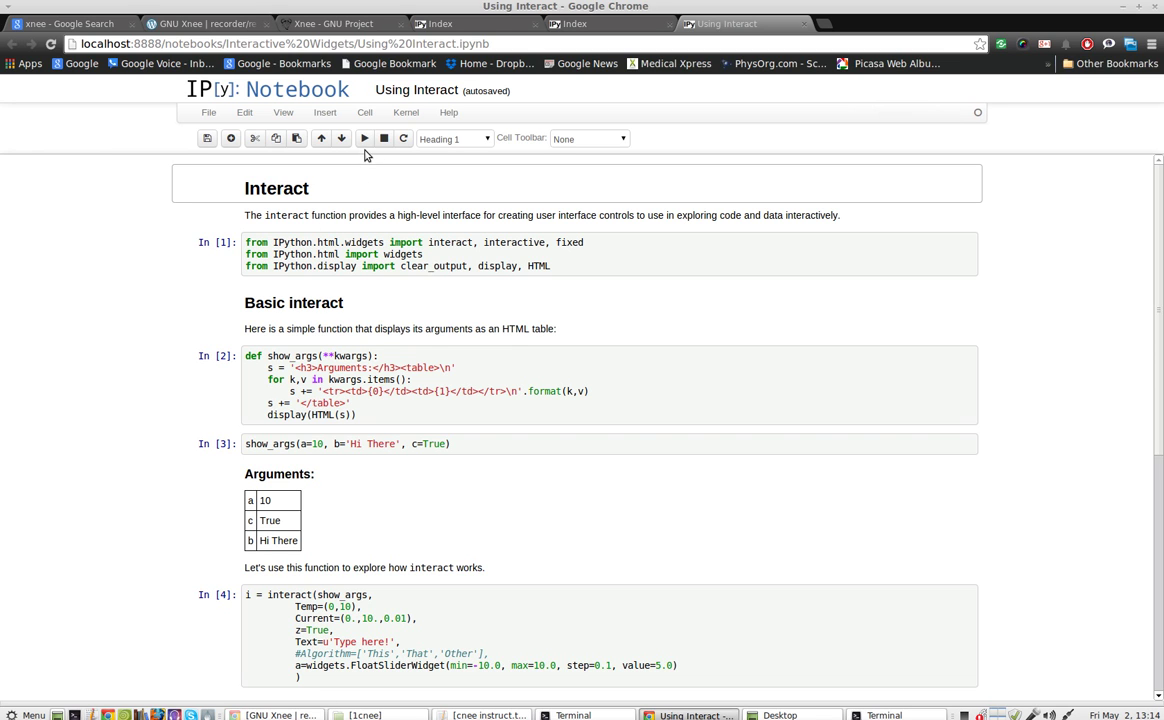
{"action": "left_click", "coordinate": [364, 140]}
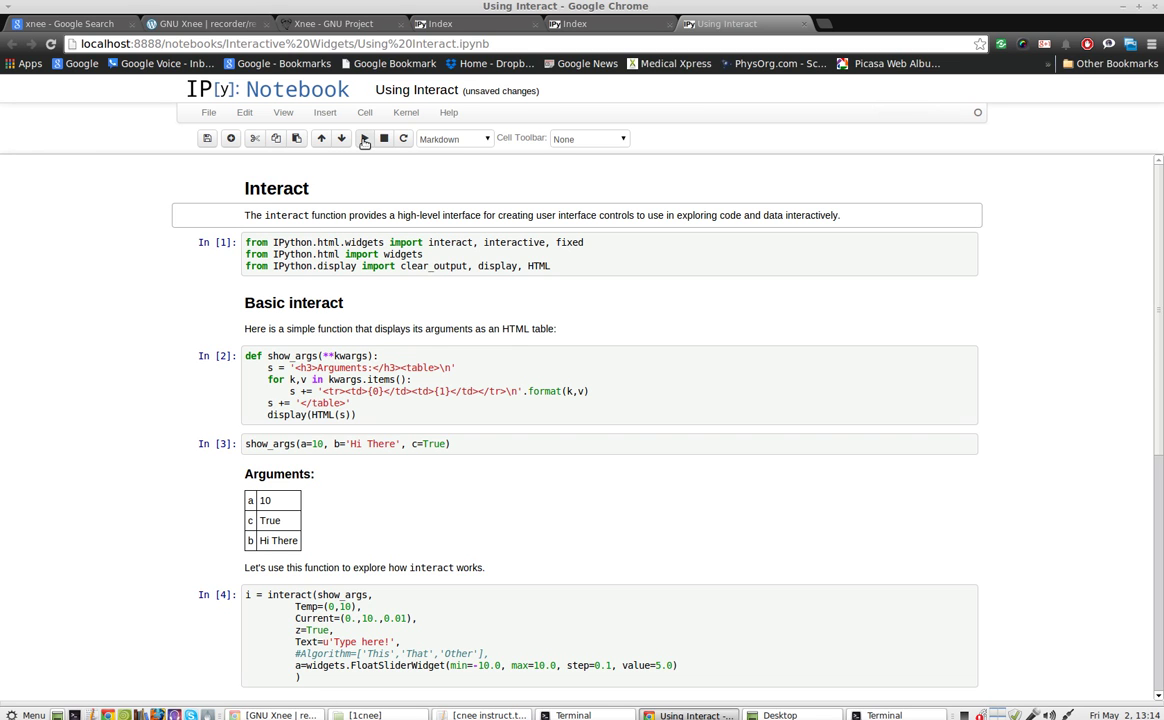
{"action": "left_click", "coordinate": [364, 140]}
{"action": "left_click", "coordinate": [364, 140]}
{"action": "left_click", "coordinate": [364, 140]}
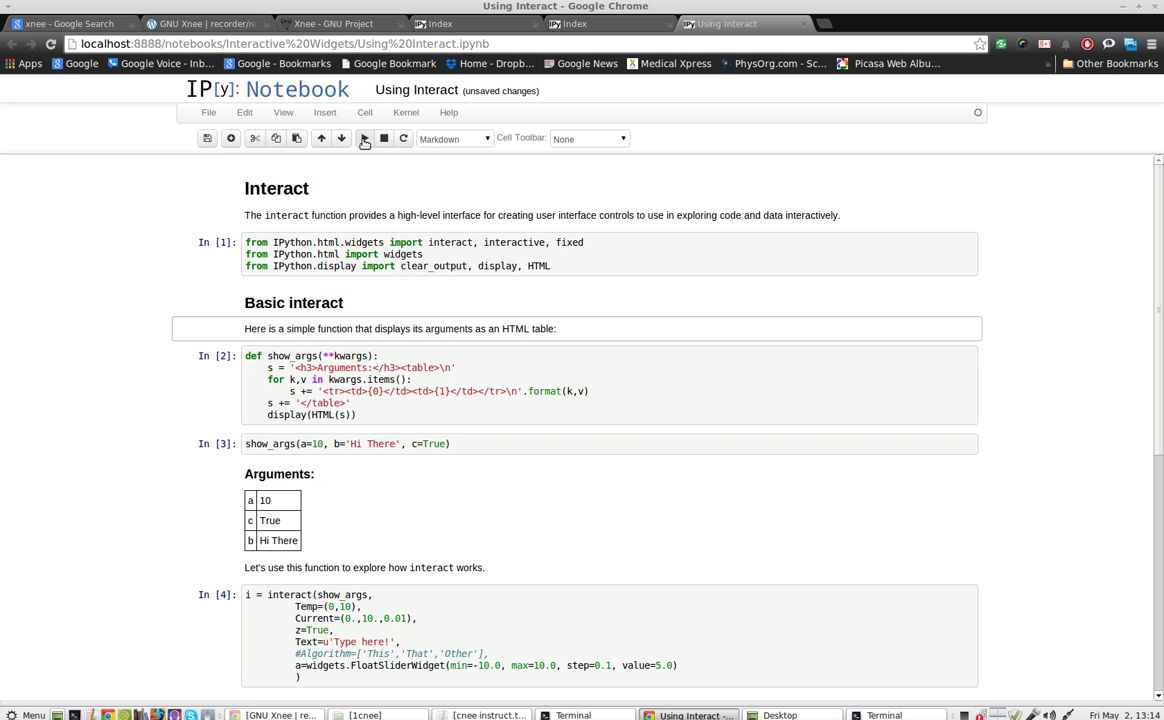
{"action": "left_click", "coordinate": [364, 140]}
{"action": "left_click", "coordinate": [364, 140]}
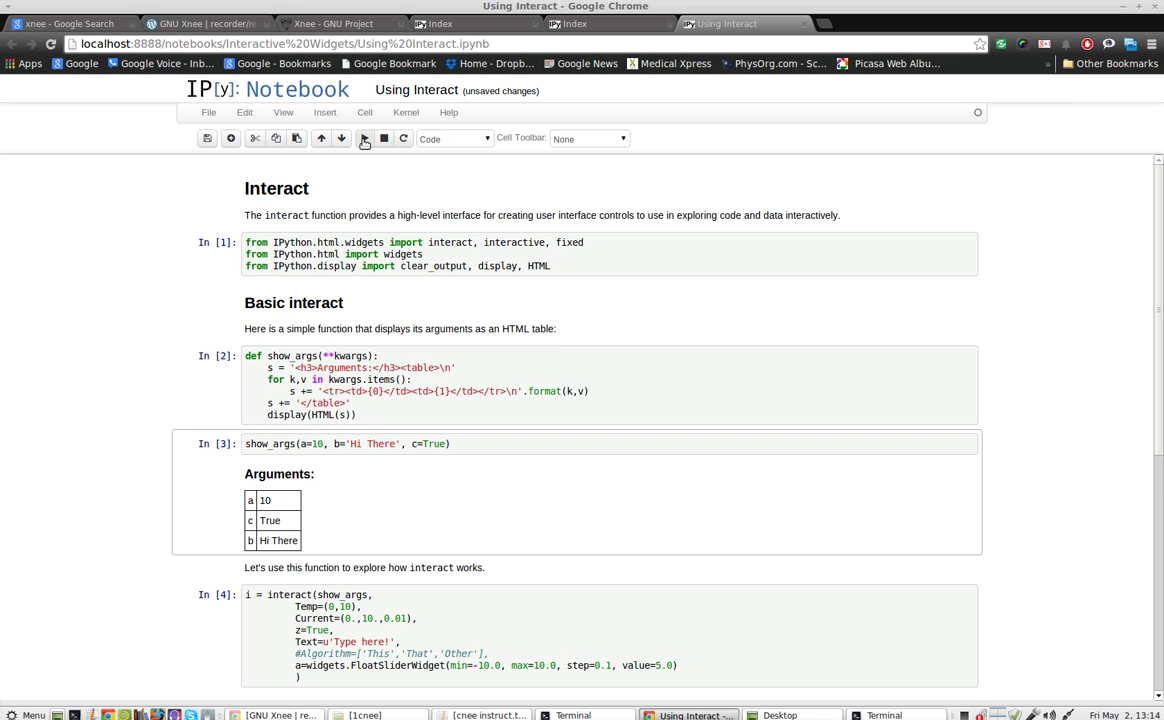
{"action": "left_click", "coordinate": [364, 140]}
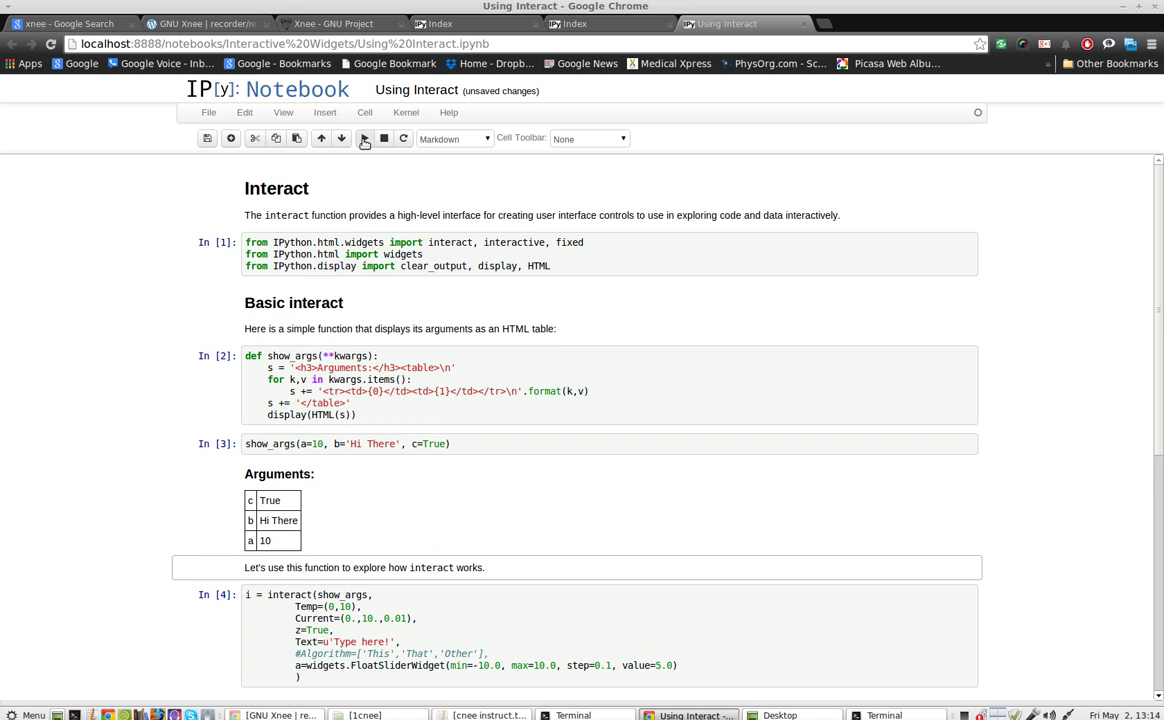
Change the b argument of the show_args call to 'Hi! How are you? Welcome to my video!'.
{"action": "left_click", "coordinate": [393, 445]}
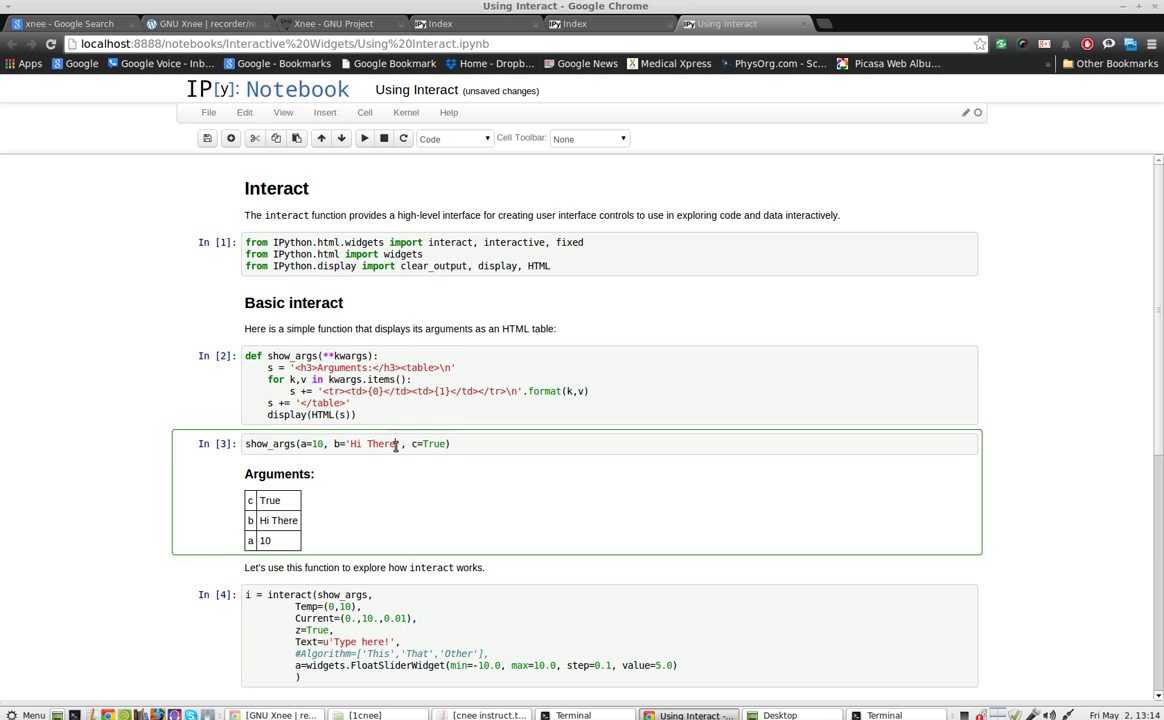
{"action": "key", "text": "BackSpace"}
{"action": "key", "text": "BackSpace"}
{"action": "key", "text": "BackSpace"}
{"action": "key", "text": "BackSpace"}
{"action": "type", "text": "! How are ou"}
{"action": "key", "text": "BackSpace"}
{"action": "key", "text": "BackSpace"}
{"action": "type", "text": "ou"}
{"action": "key", "text": "BackSpace"}
{"action": "key", "text": "BackSpace"}
{"action": "type", "text": "you? Welcom"}
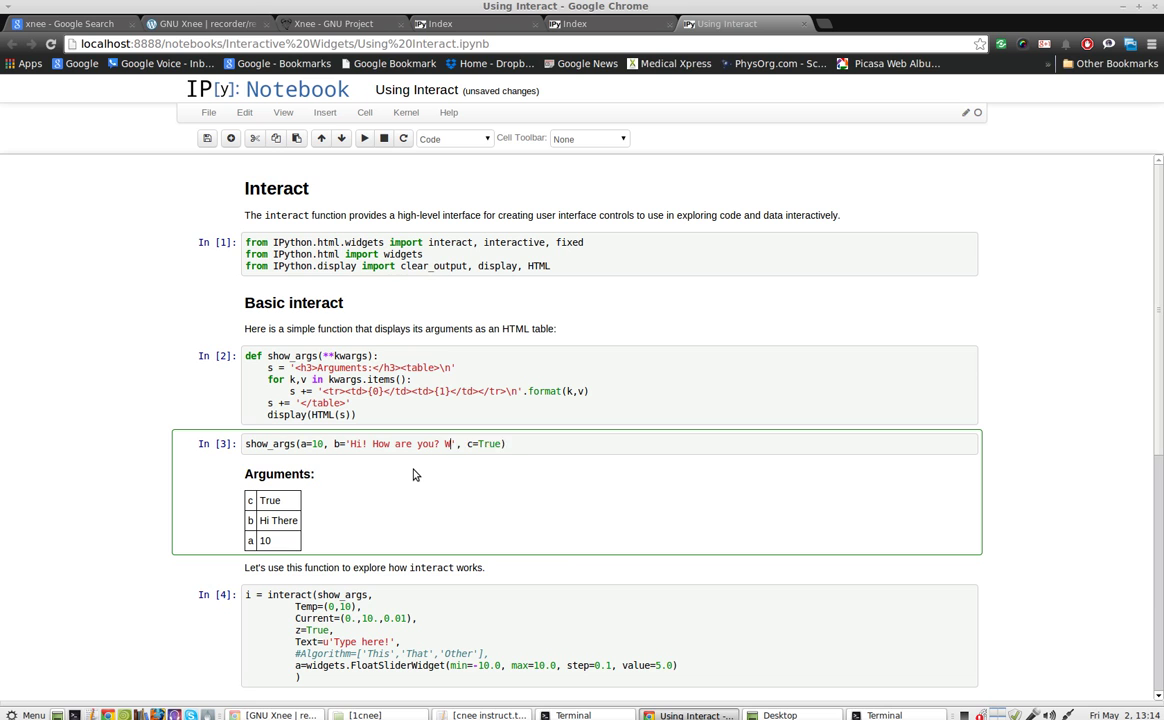
{"action": "type", "text": "e to my video!"}
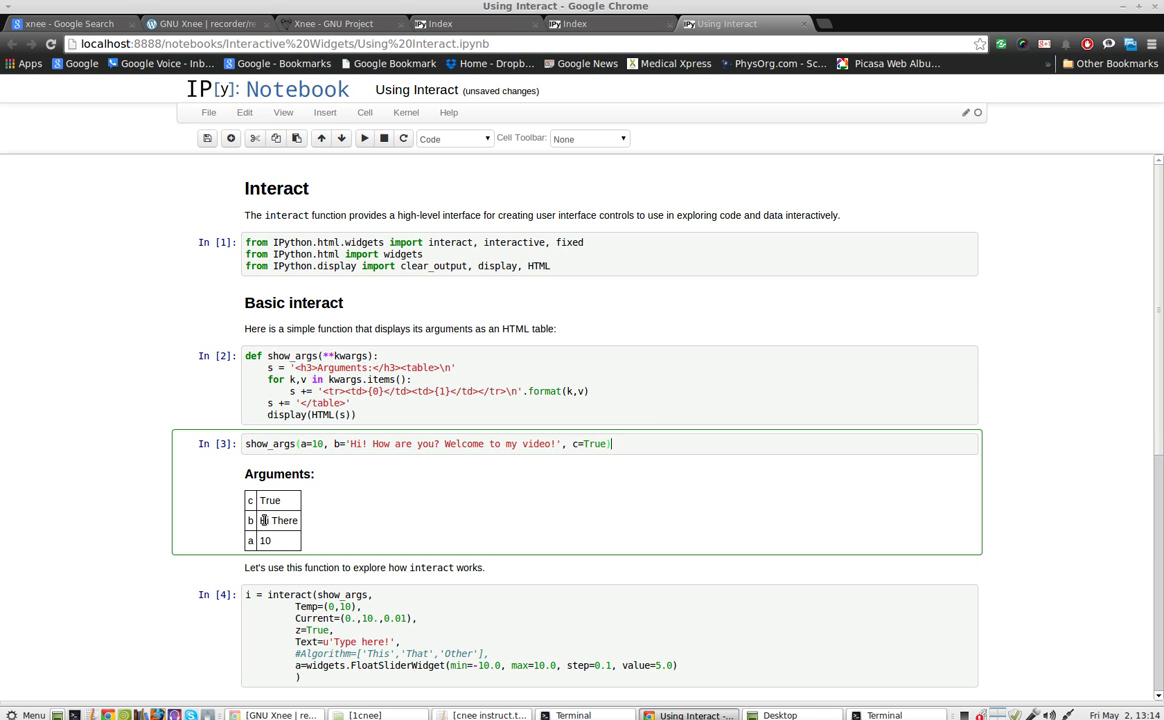
Highlight the b value in the Arguments output table and rerun the edited show_args cell.
{"action": "left_click_drag", "start_coordinate": [259, 520], "coordinate": [353, 499]}
{"action": "left_click", "coordinate": [374, 530]}
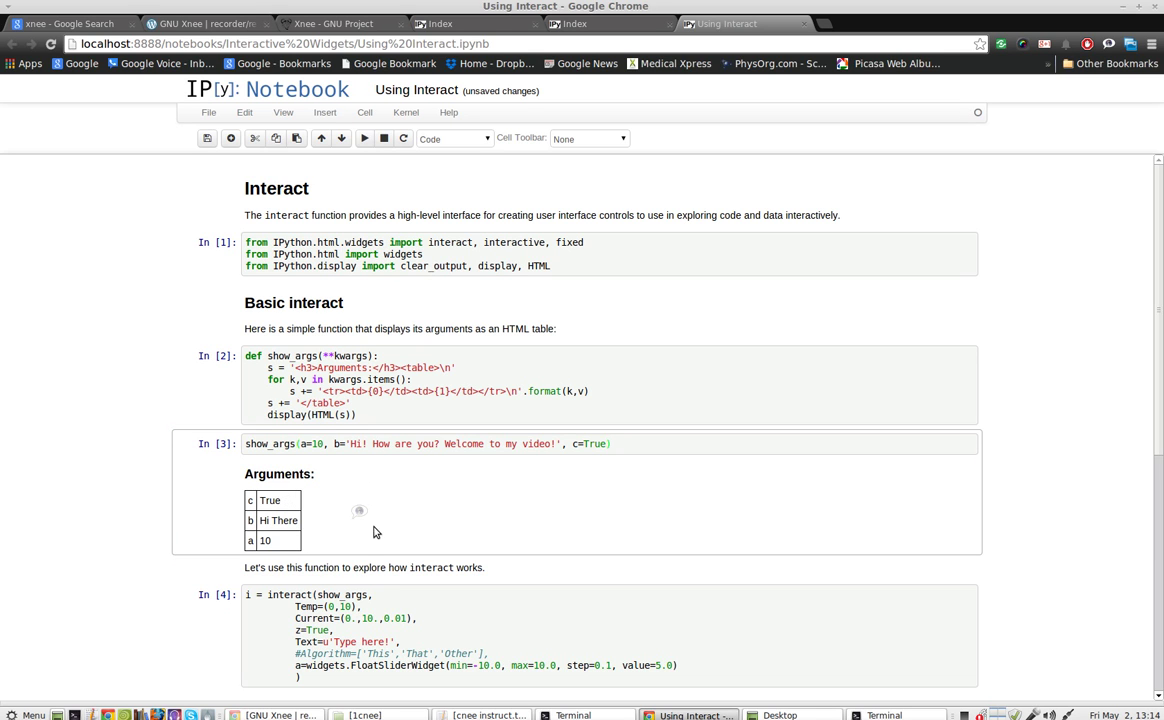
{"action": "triple_click", "coordinate": [262, 520]}
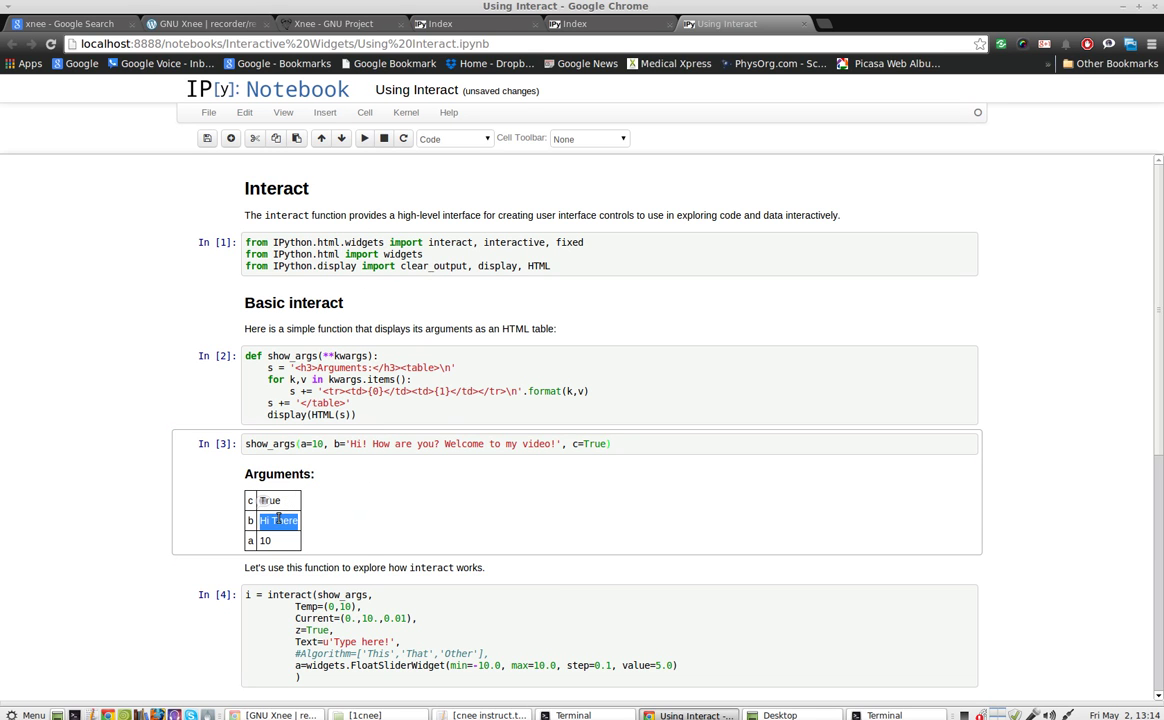
{"action": "left_click", "coordinate": [364, 139]}
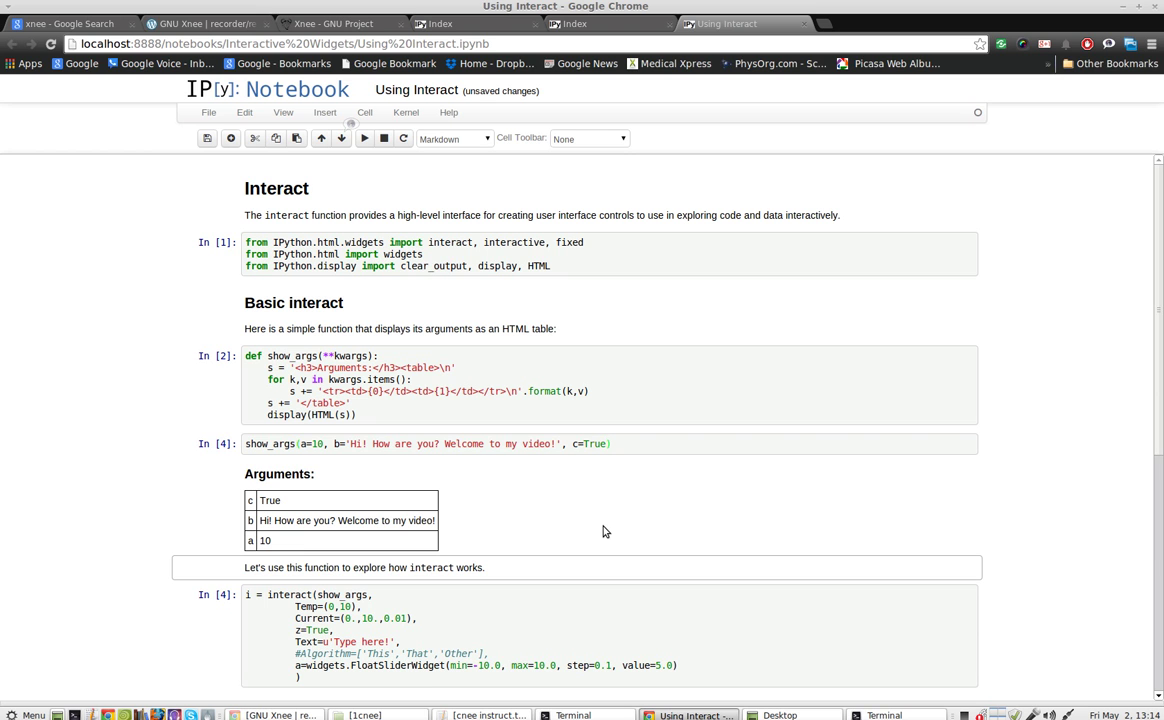
Use X Tile to tile the two terminals and the Using Interact Chrome window side by side in vertical columns.
{"action": "key", "text": "alt+Tab"}
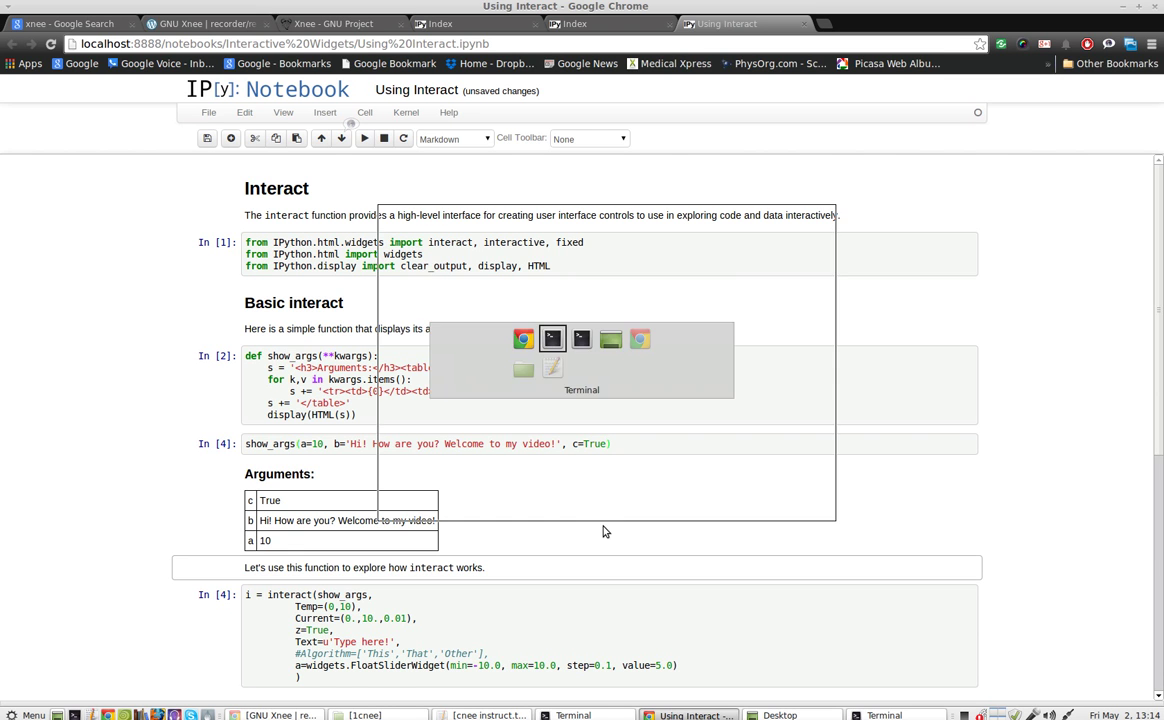
{"action": "key", "text": "alt+Tab"}
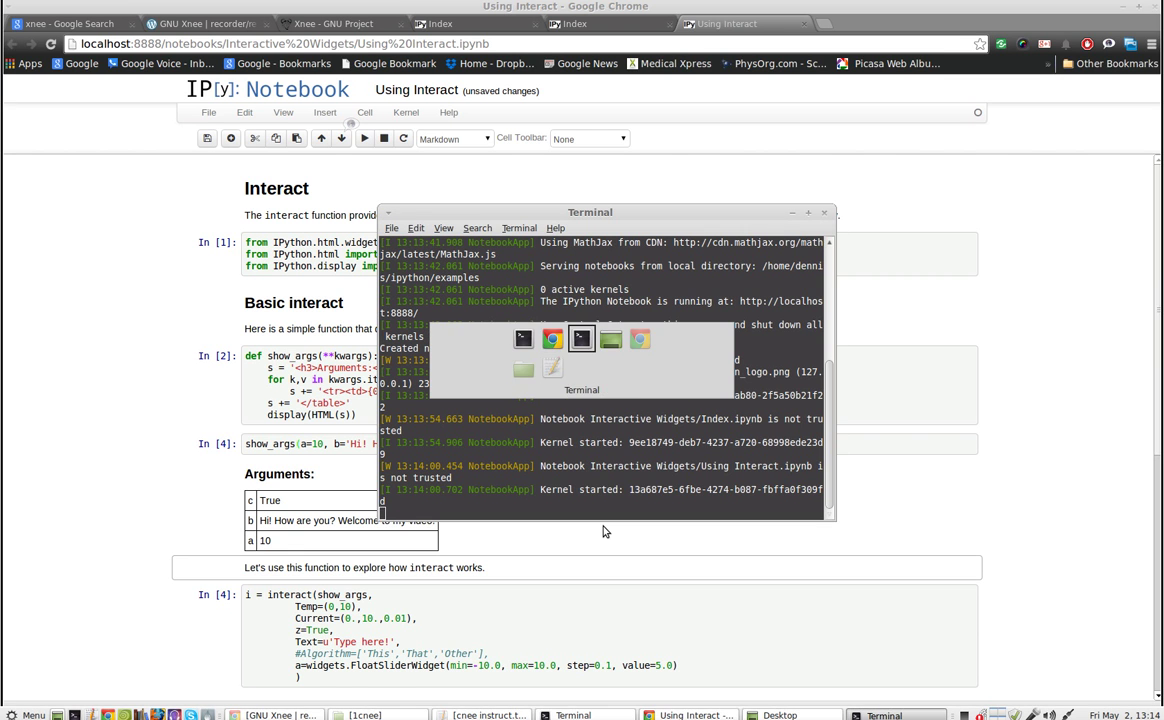
{"action": "key", "text": "alt+Tab"}
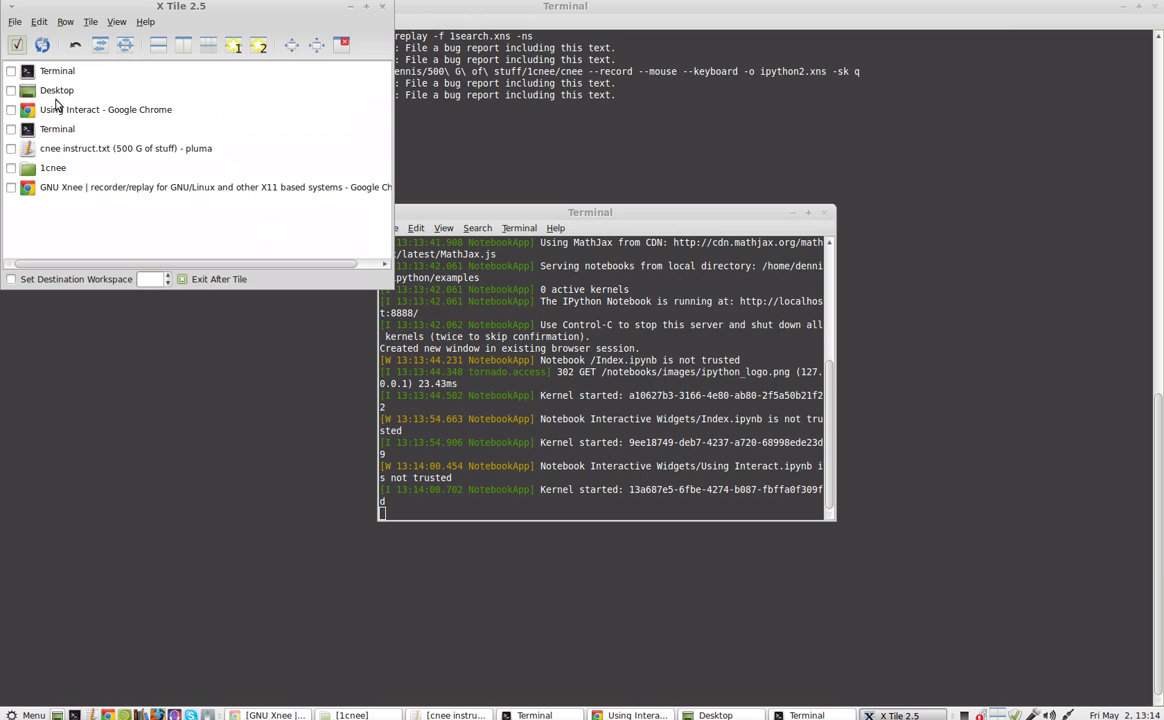
{"action": "left_click", "coordinate": [13, 131]}
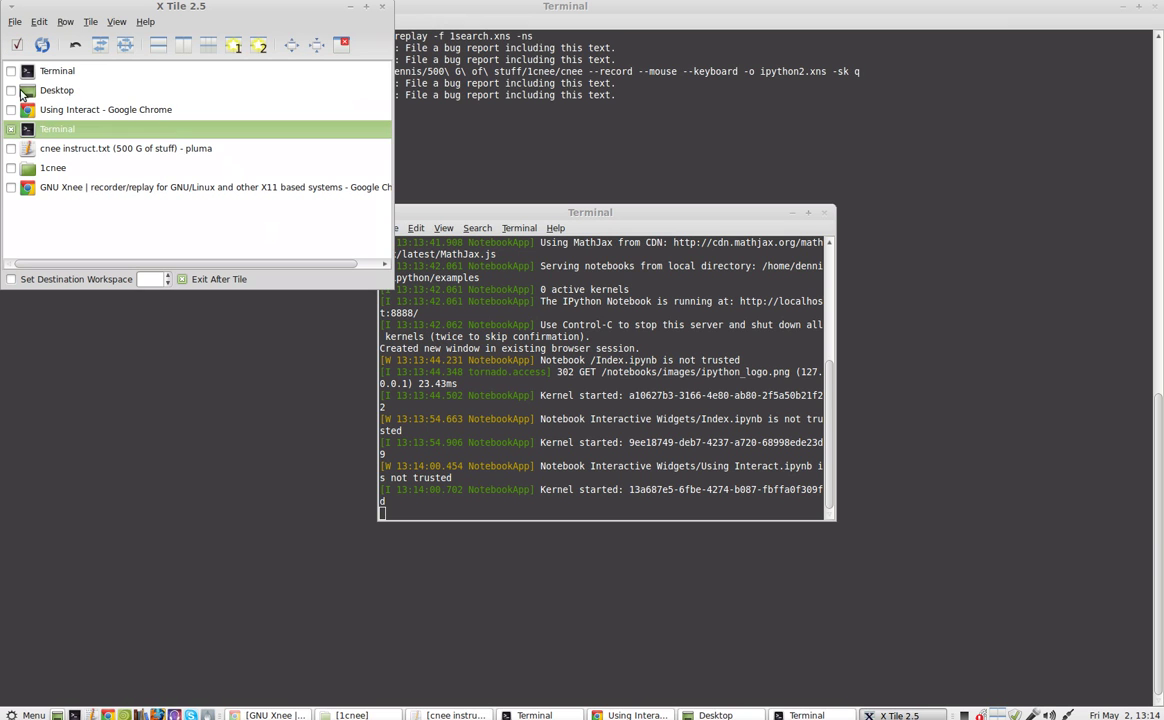
{"action": "left_click", "coordinate": [12, 71]}
{"action": "left_click", "coordinate": [12, 110]}
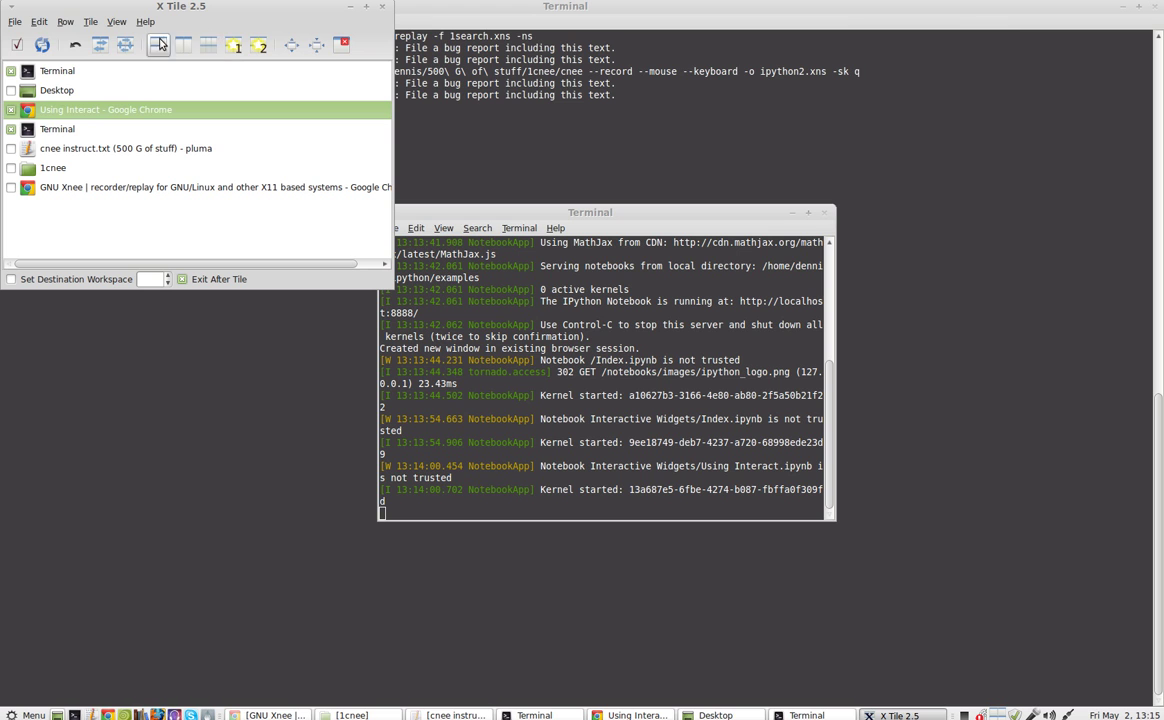
{"action": "left_click", "coordinate": [184, 45]}
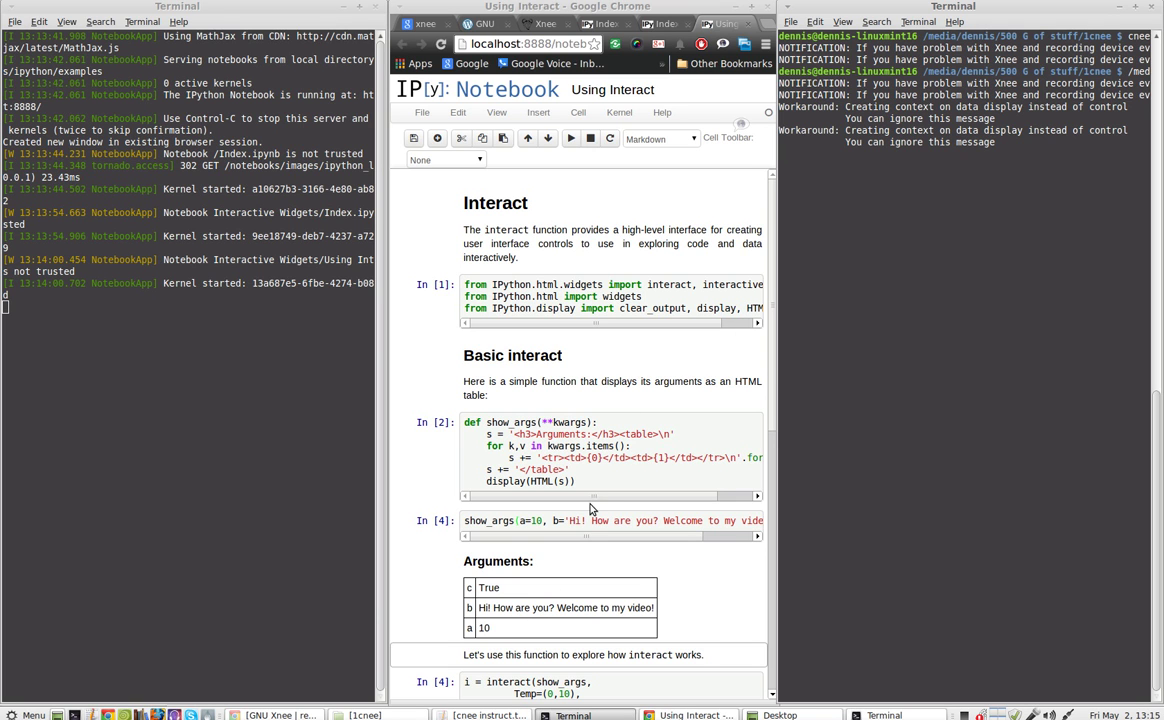
Delete the value of the a argument in the notebook's show_args call.
{"action": "left_click", "coordinate": [541, 521]}
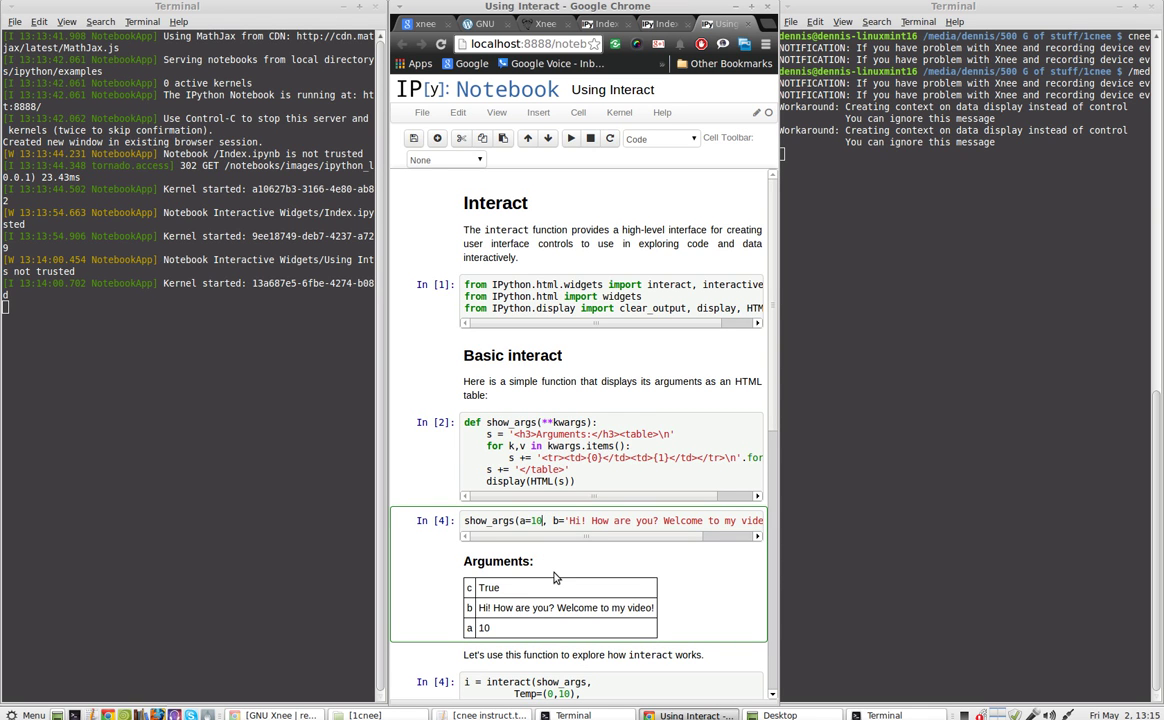
{"action": "key", "text": "BackSpace"}
{"action": "key", "text": "BackSpace"}
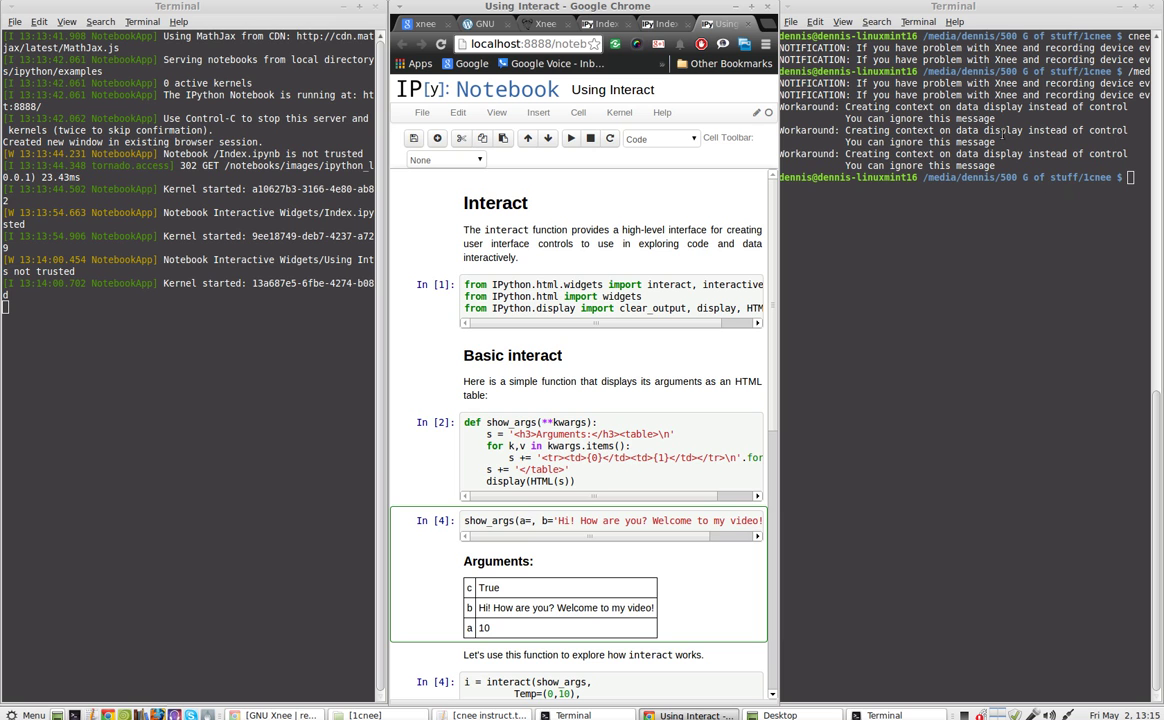
Maximize the terminal that ran the cnee recording, highlight the -sk q option, and clear its output.
{"action": "left_click", "coordinate": [1138, 8]}
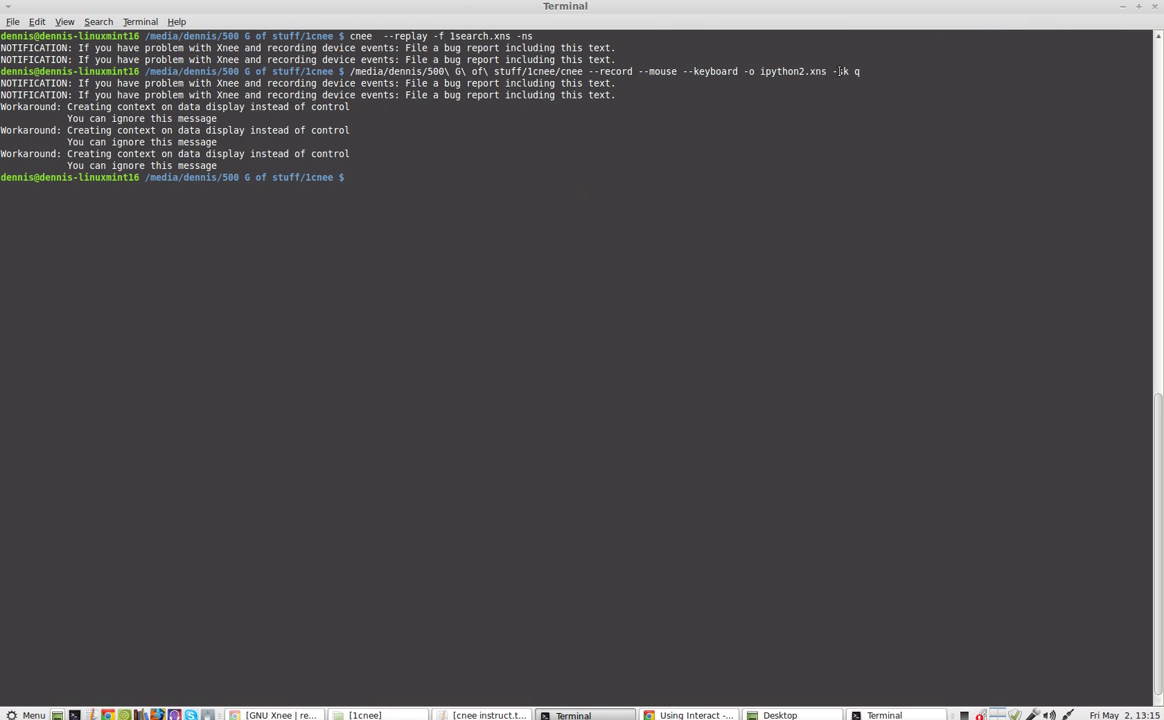
{"action": "left_click_drag", "start_coordinate": [833, 71], "coordinate": [860, 72]}
{"action": "type", "text": "clear"}
{"action": "key", "text": "Return"}
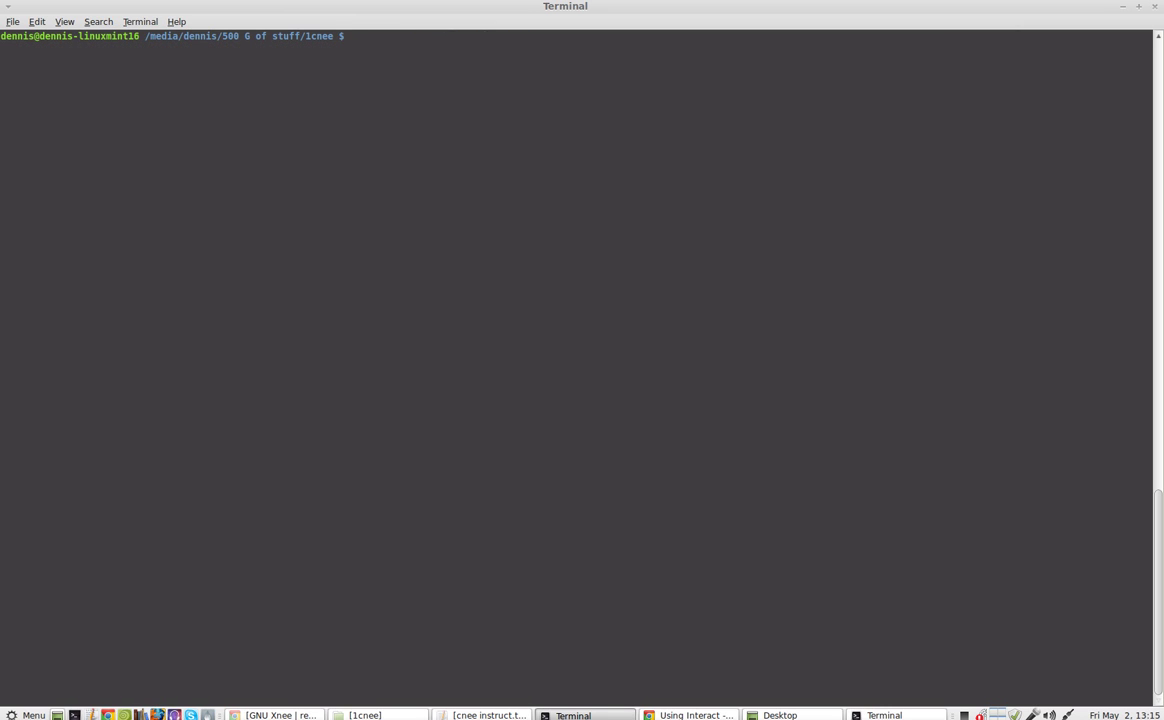
List the files in the 1cnee directory to check for the ipython2.xns recording.
{"action": "key", "text": "Up"}
{"action": "key", "text": "Up"}
{"action": "key", "text": "Down"}
{"action": "key", "text": "BackSpace"}
{"action": "key", "text": "BackSpace"}
{"action": "key", "text": "BackSpace"}
{"action": "key", "text": "BackSpace"}
{"action": "key", "text": "BackSpace"}
{"action": "type", "text": "ls"}
{"action": "key", "text": "Return"}
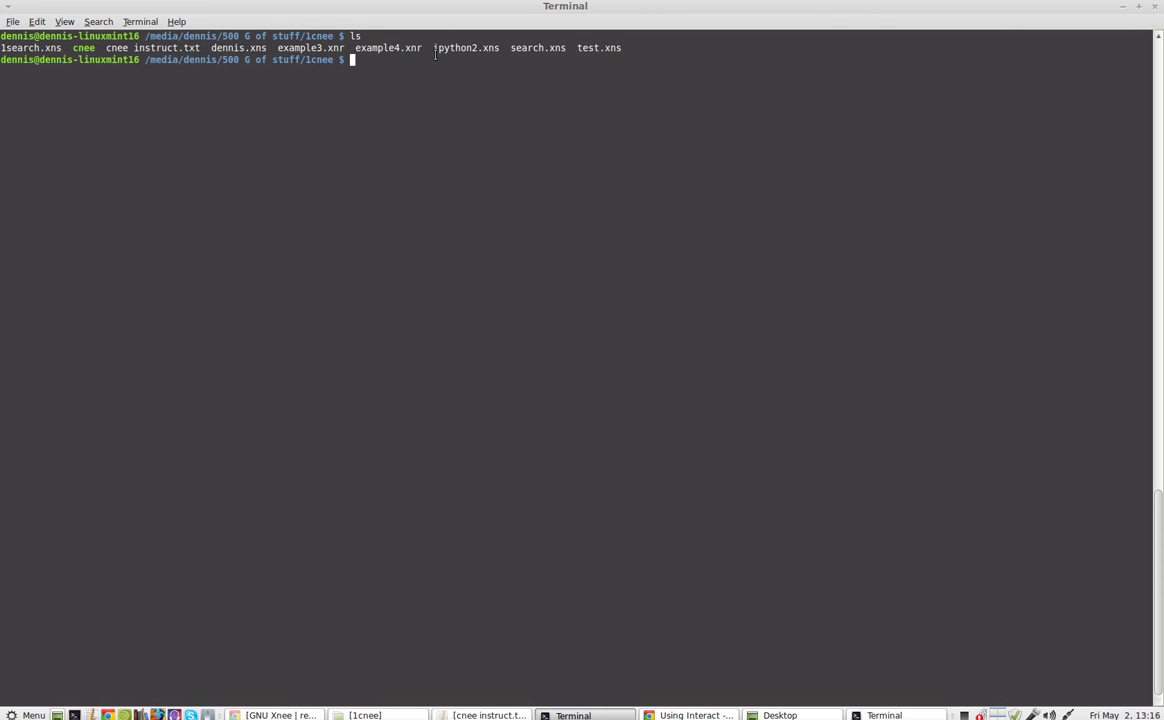
Replay the recorded session by running cnee --replay -f ipython2.xns -ns.
{"action": "key", "text": "Up"}
{"action": "key", "text": "Up"}
{"action": "key", "text": "Up"}
{"action": "key", "text": "Up"}
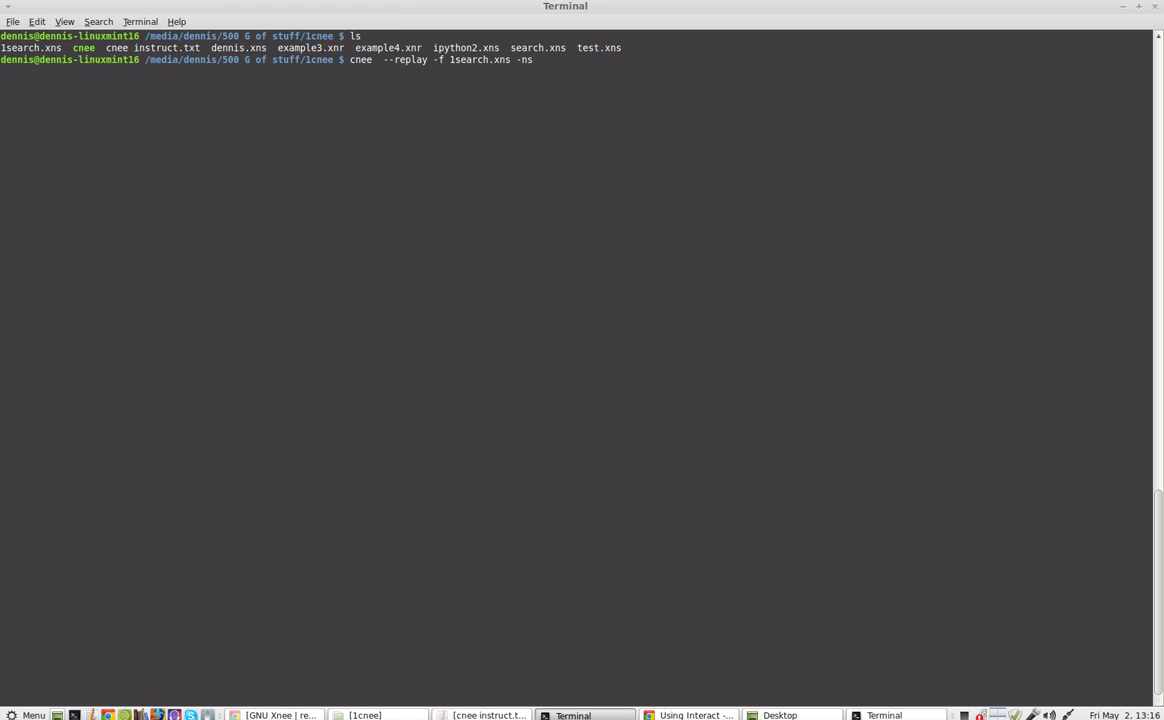
{"action": "key", "text": "Left"}
{"action": "key", "text": "Left"}
{"action": "key", "text": "Left"}
{"action": "key", "text": "Left"}
{"action": "key", "text": "Left"}
{"action": "key", "text": "Left"}
{"action": "key", "text": "Left"}
{"action": "key", "text": "Left"}
{"action": "key", "text": "BackSpace"}
{"action": "key", "text": "BackSpace"}
{"action": "key", "text": "BackSpace"}
{"action": "key", "text": "BackSpace"}
{"action": "key", "text": "BackSpace"}
{"action": "key", "text": "BackSpace"}
{"action": "key", "text": "BackSpace"}
{"action": "type", "text": "ip"}
{"action": "key", "text": "Tab"}
{"action": "key", "text": "Delete"}
{"action": "key", "text": "Delete"}
{"action": "key", "text": "Delete"}
{"action": "key", "text": "Delete"}
{"action": "key", "text": "End"}
{"action": "key", "text": "Return"}
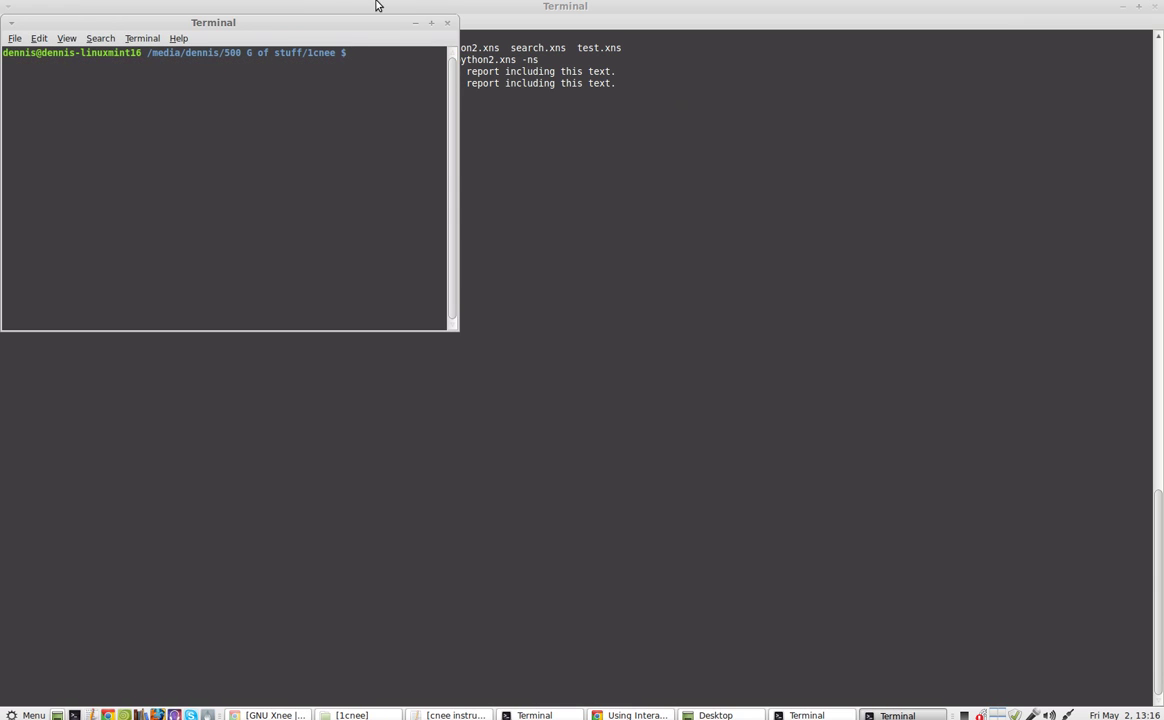
{"action": "left_click_drag", "start_coordinate": [291, 25], "coordinate": [667, 209]}
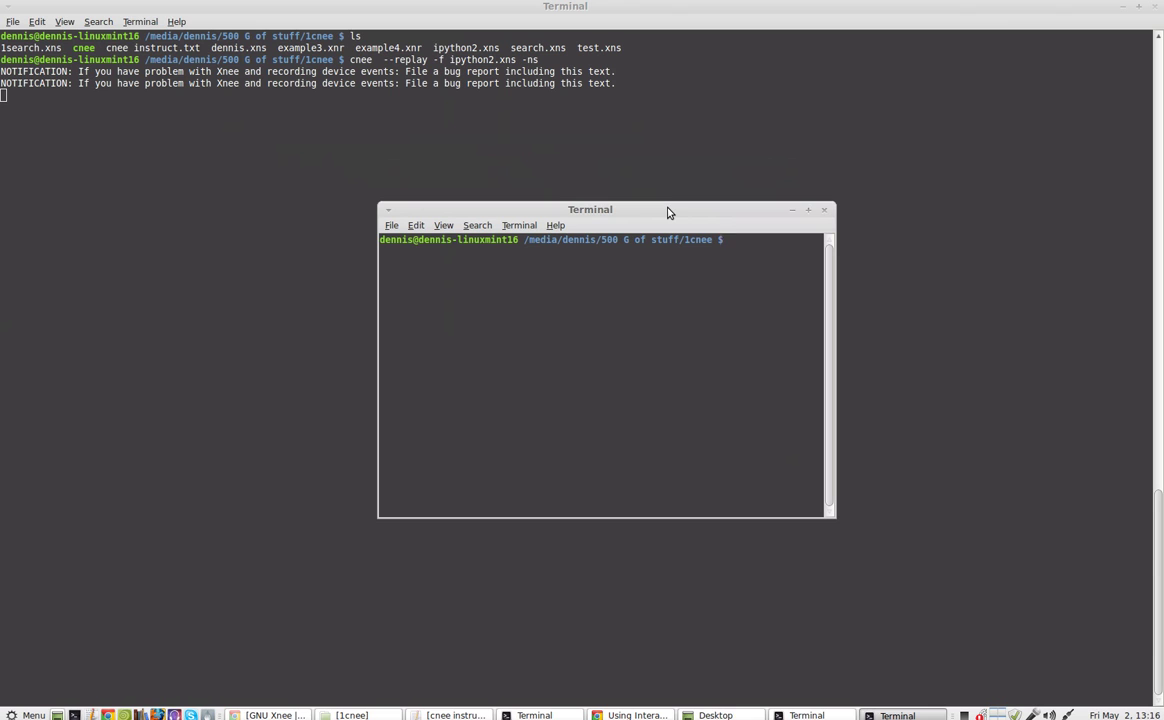
Change to the user's home directory in the smaller terminal, list its contents, and enter the ipython directory.
{"action": "type", "text": "cd ~"}
{"action": "key", "text": "Return"}
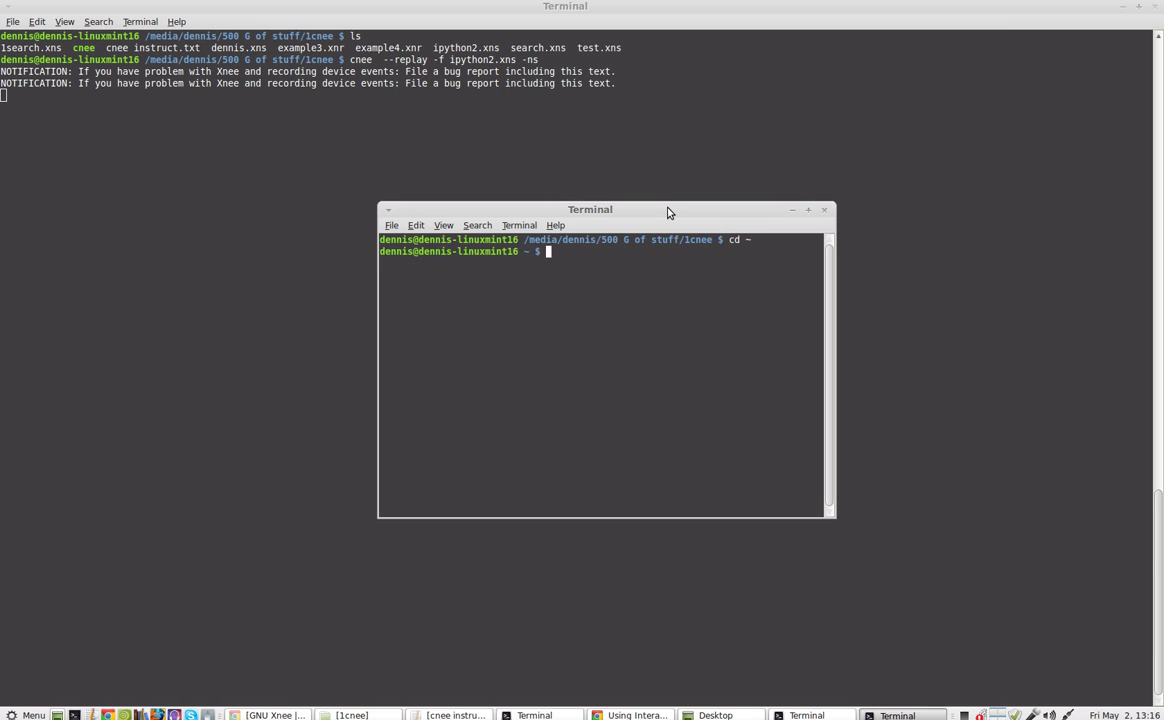
{"action": "type", "text": "ls"}
{"action": "key", "text": "Return"}
{"action": "type", "text": "cd ip"}
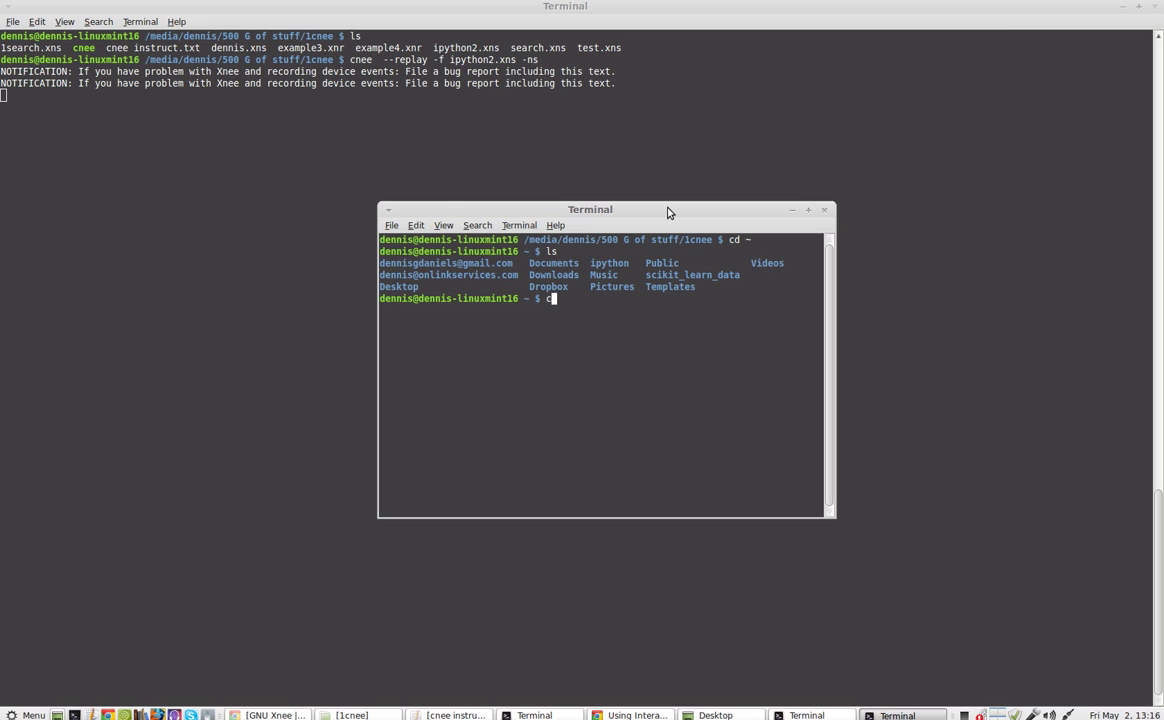
{"action": "key", "text": "Tab"}
{"action": "key", "text": "Return"}
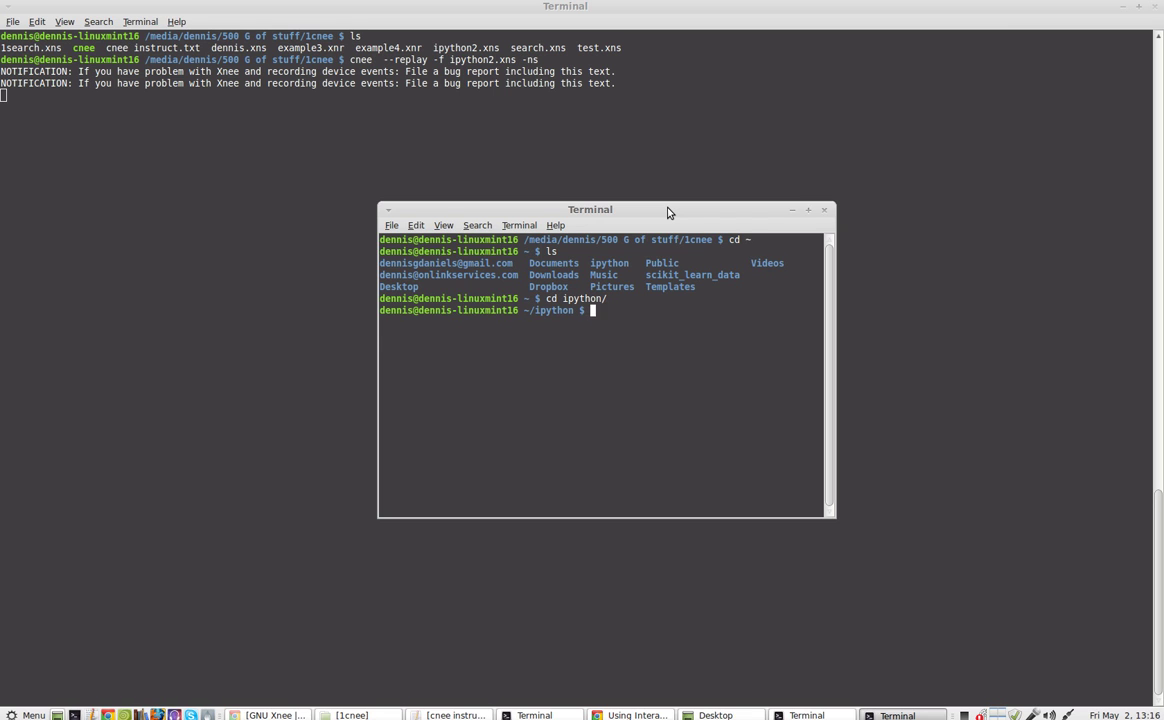
List the ipython directory, change into its examples subdirectory, and list the files there.
{"action": "type", "text": "ls"}
{"action": "key", "text": "Return"}
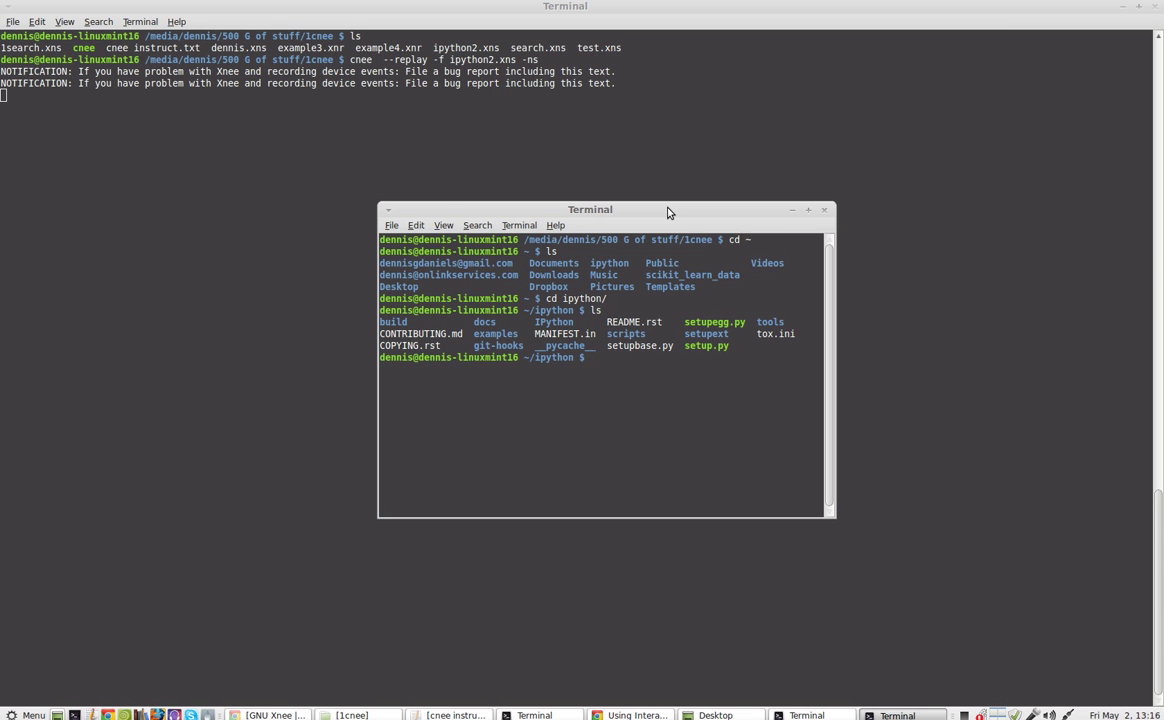
{"action": "type", "text": "cd ex"}
{"action": "key", "text": "Tab"}
{"action": "key", "text": "Return"}
{"action": "type", "text": "ls"}
{"action": "key", "text": "Return"}
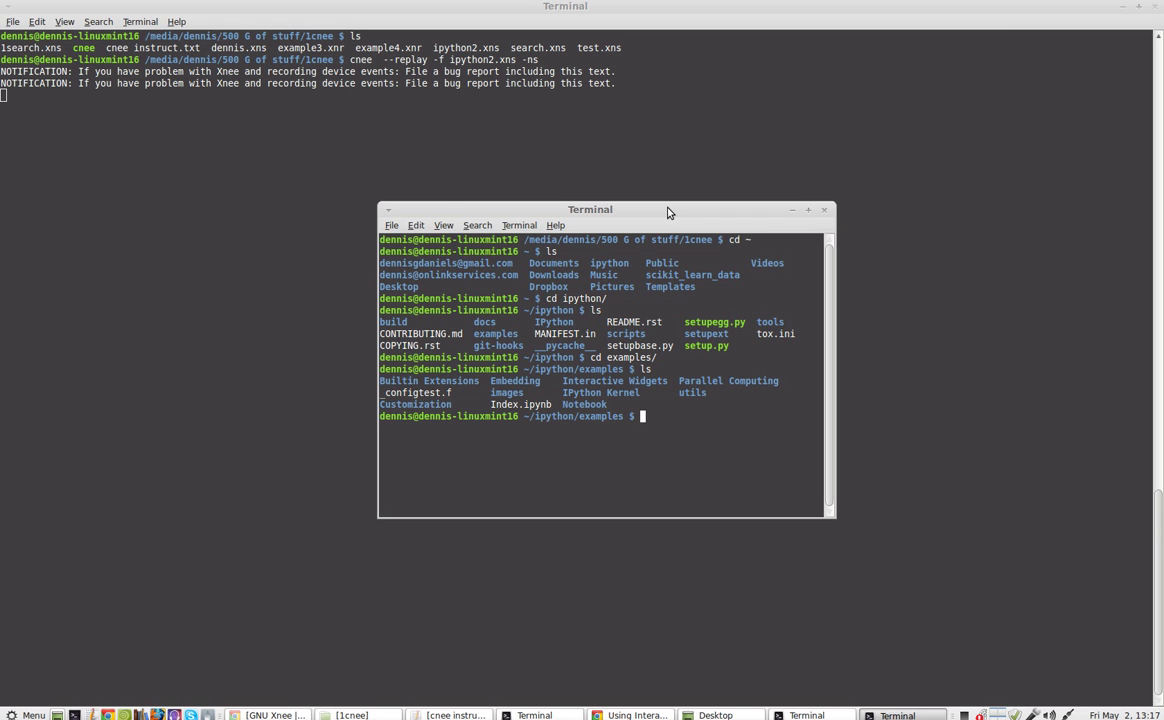
Launch the Index.ipynb notebook from the examples directory with ipython3 notebook.
{"action": "type", "text": "ipython3 notebook In"}
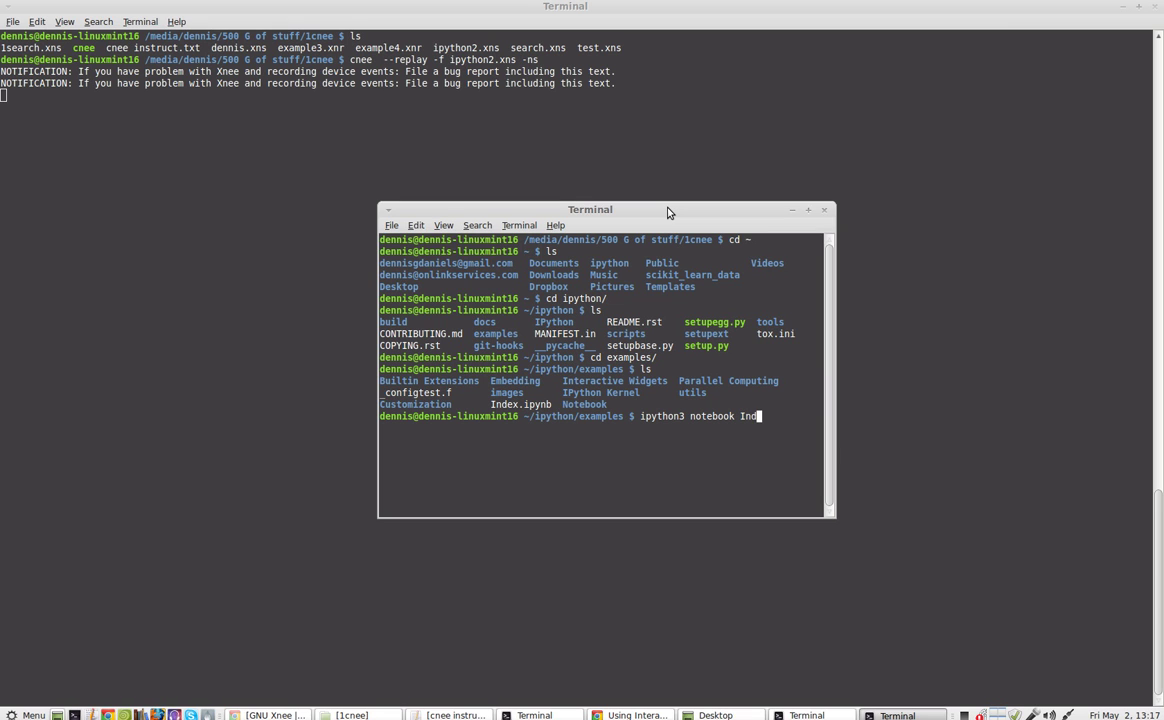
{"action": "type", "text": "d"}
{"action": "key", "text": "Tab"}
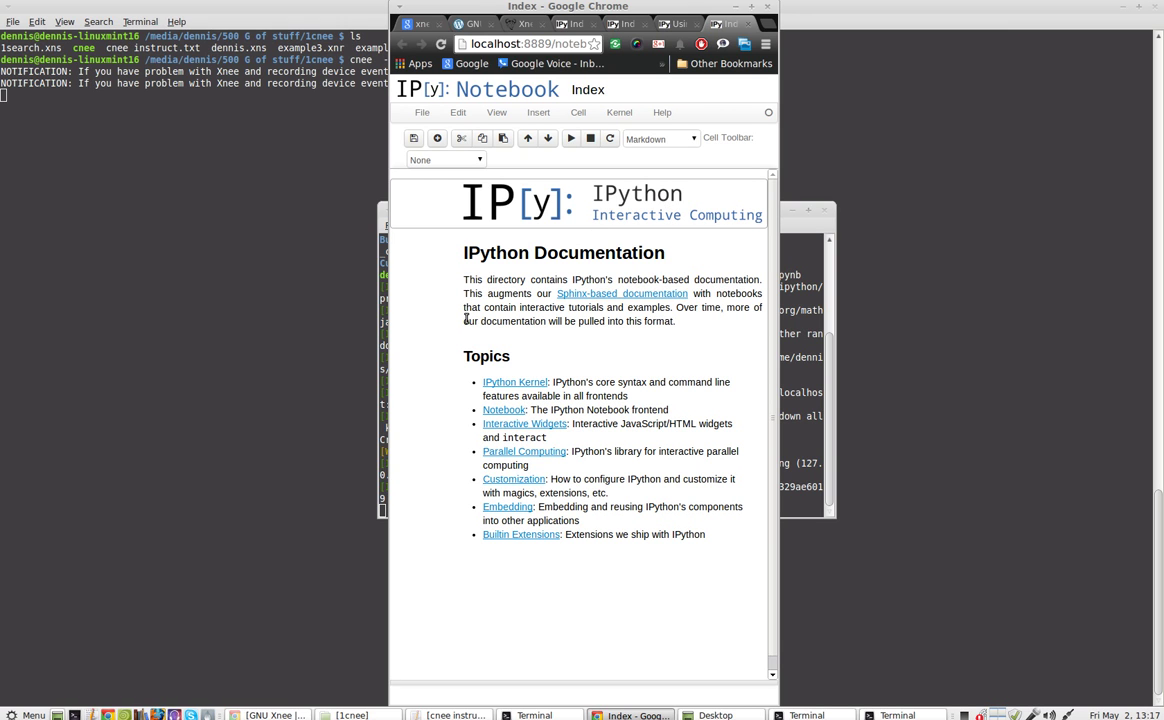
Bring the Index notebook's browser window and the notebook server's terminal back in front of the maximized replay terminal.
{"action": "left_click", "coordinate": [319, 377]}
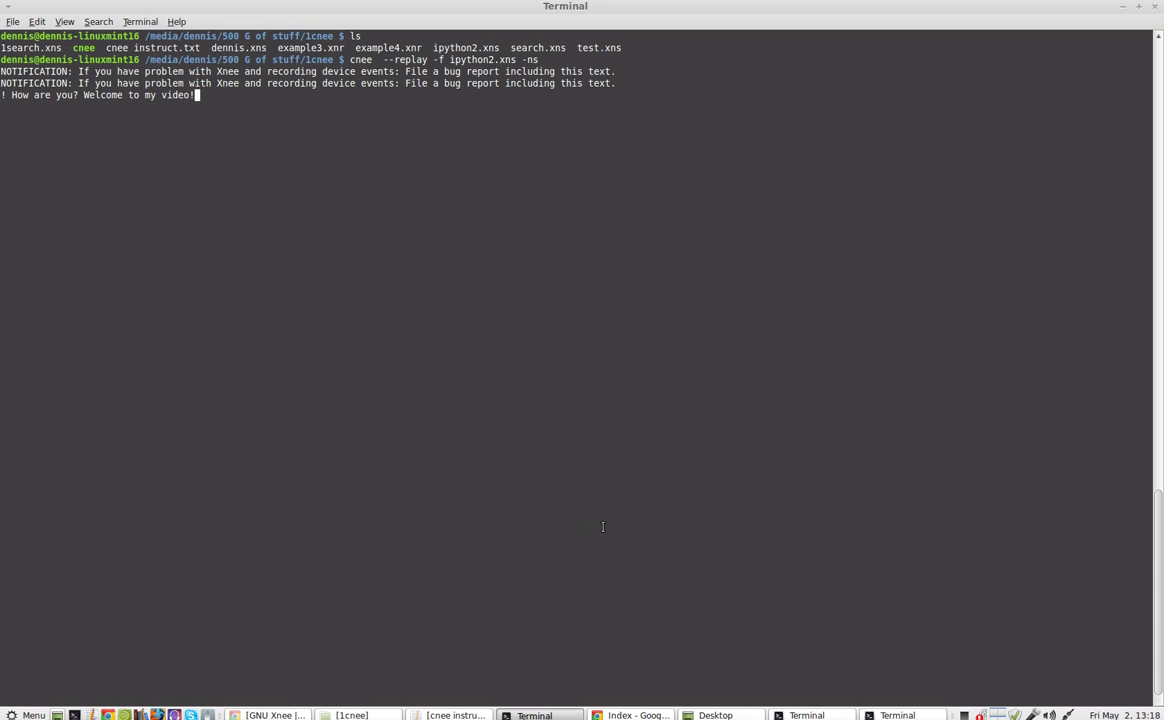
{"action": "key", "text": "alt+Tab"}
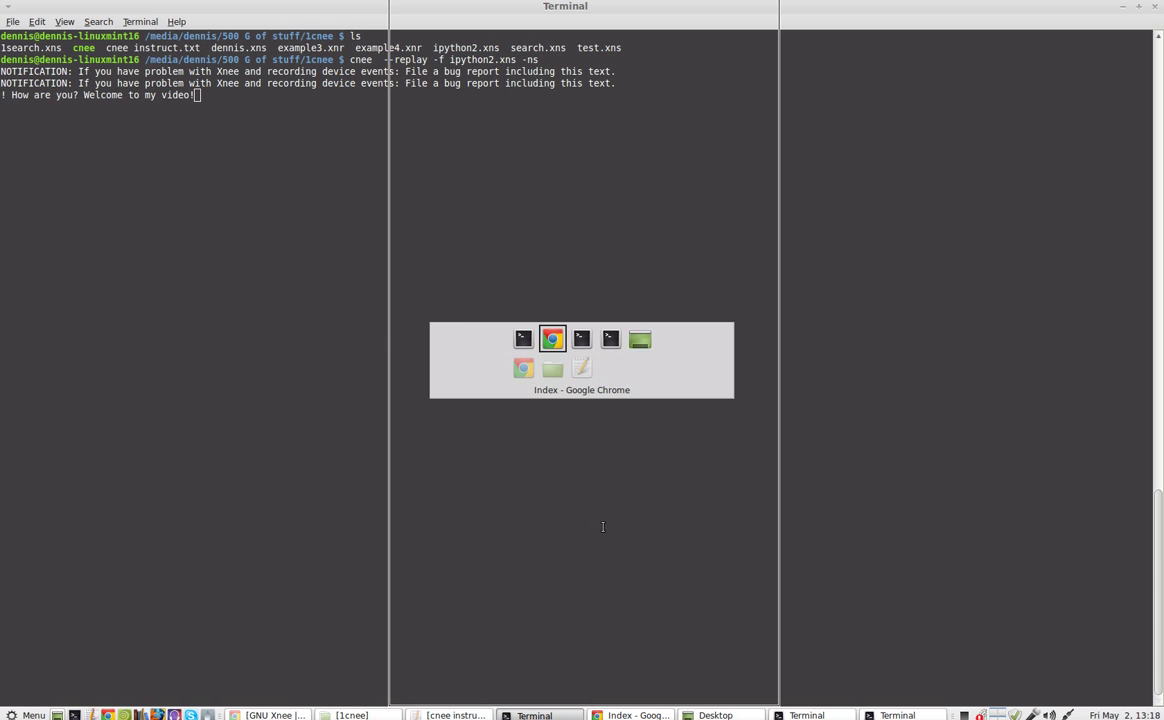
{"action": "key", "text": "alt+Tab"}
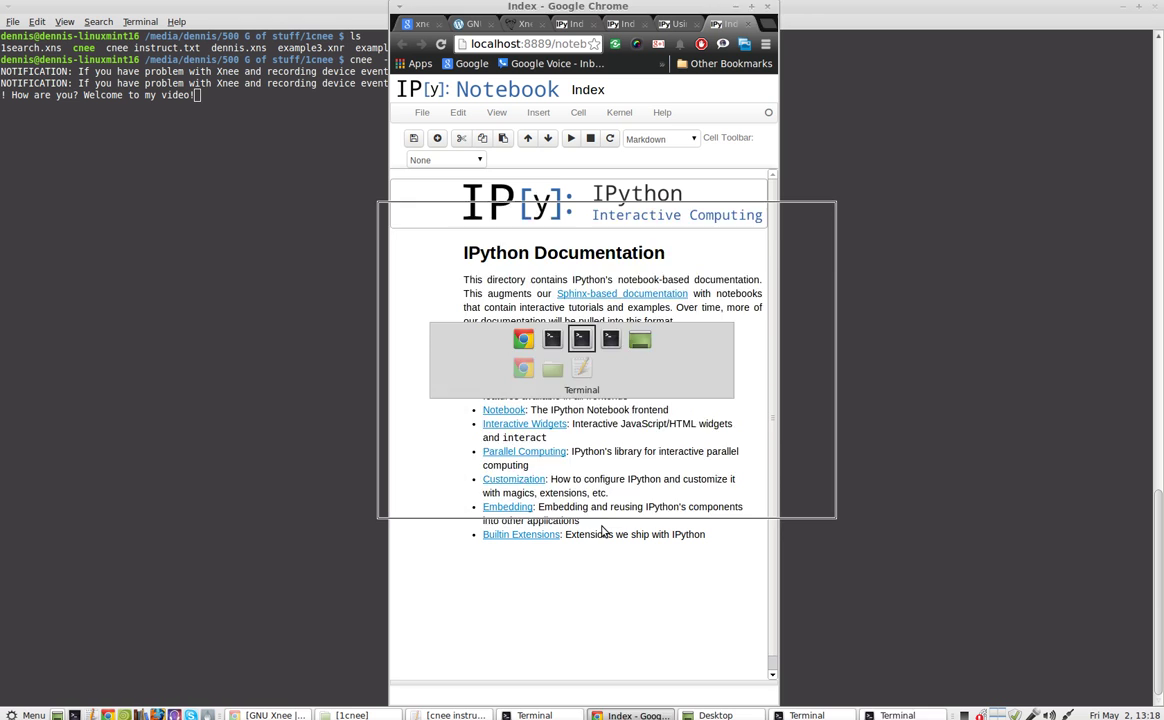
{"action": "key", "text": "alt+Tab"}
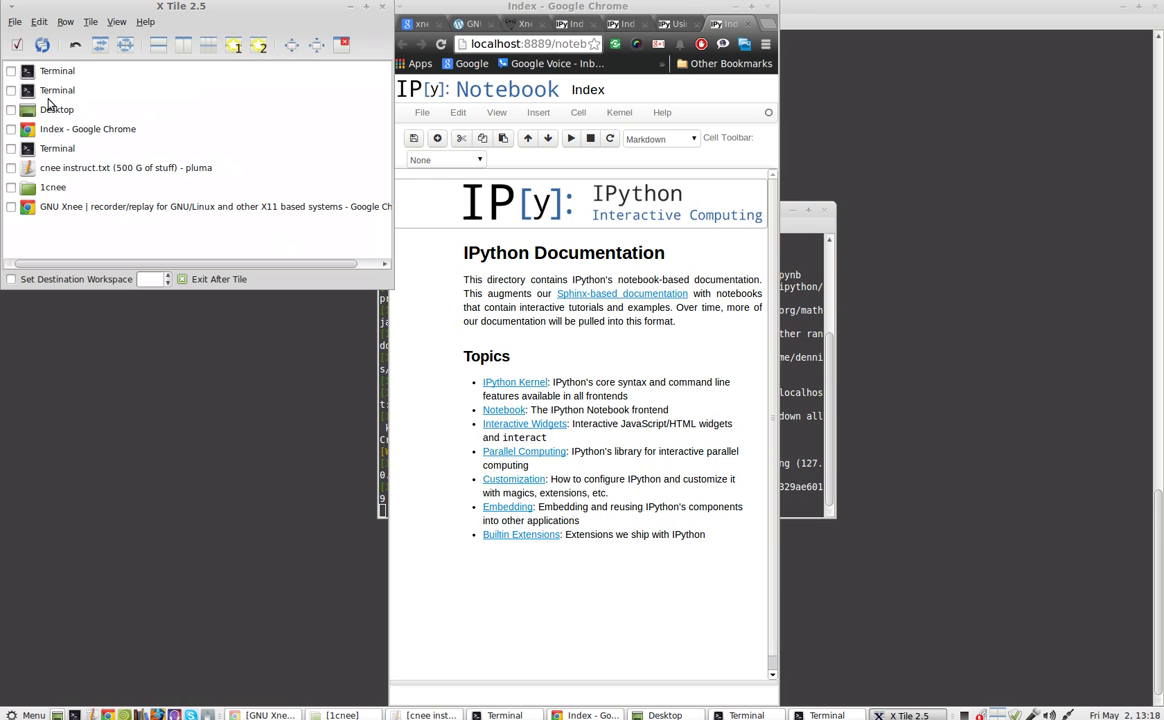
Tile the Index - Google Chrome, first listed Terminal and Desktop windows side by side with X Tile.
{"action": "left_click", "coordinate": [12, 127]}
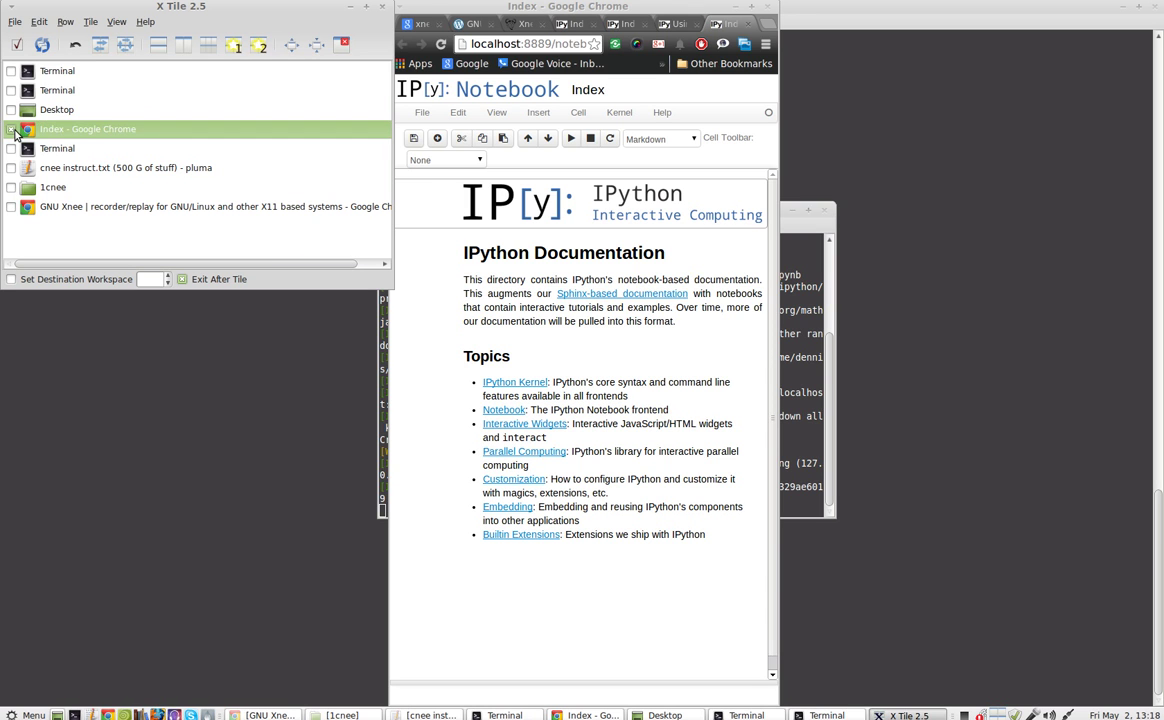
{"action": "left_click", "coordinate": [12, 72]}
{"action": "left_click", "coordinate": [12, 110]}
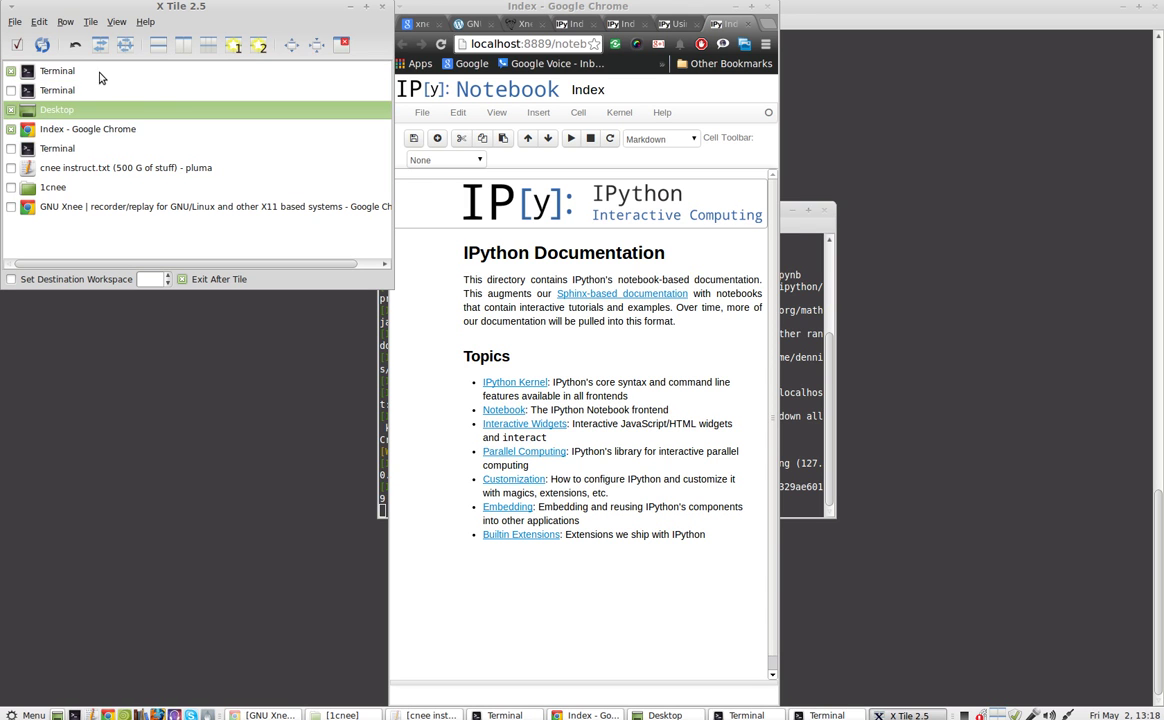
{"action": "left_click", "coordinate": [176, 47]}
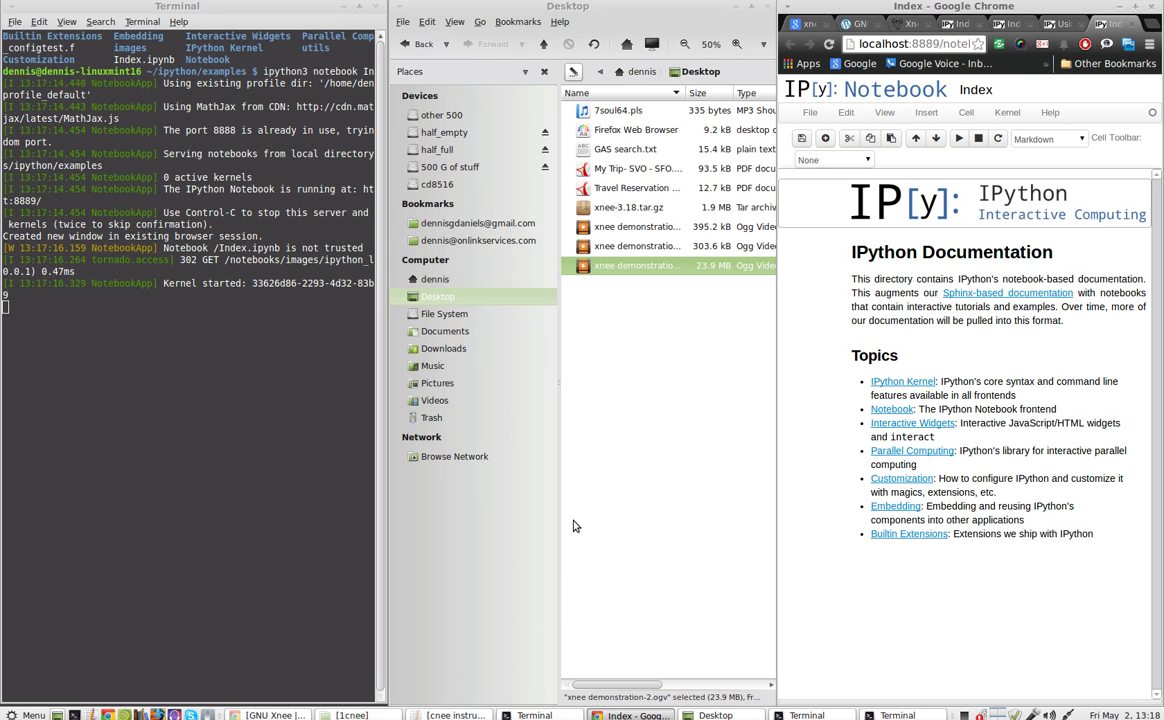
Go up two folder levels from Desktop to the home folder in the file manager.
{"action": "left_click", "coordinate": [545, 553]}
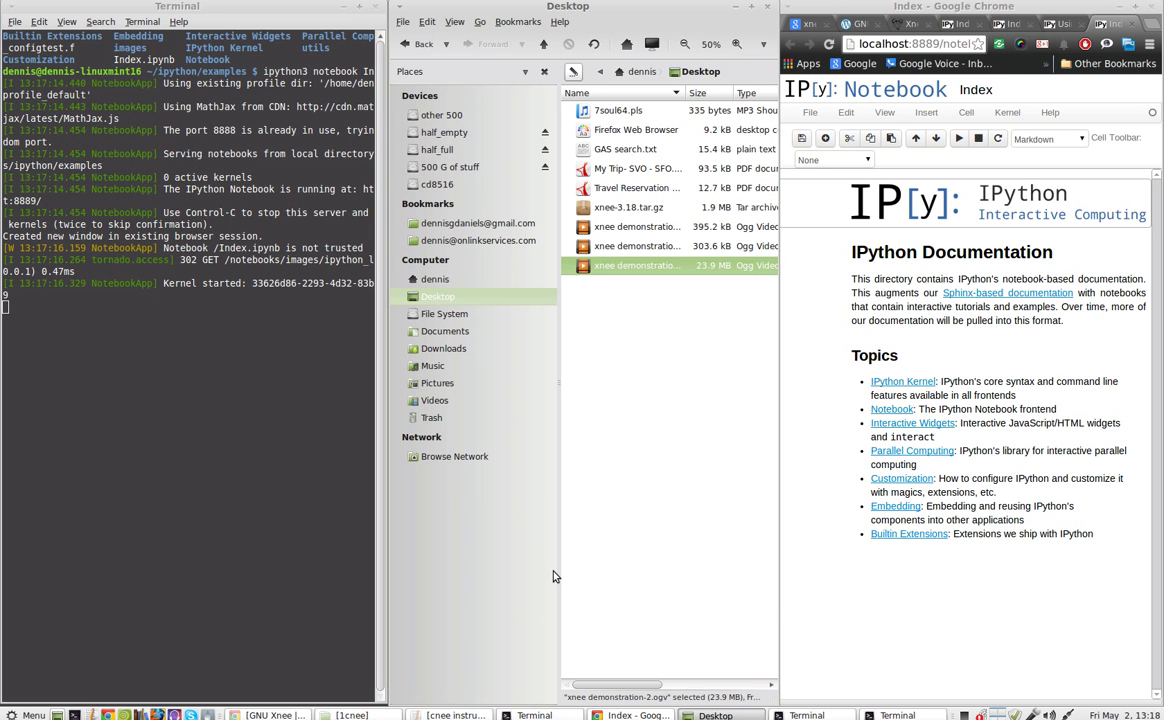
{"action": "key", "text": "alt+Up"}
{"action": "key", "text": "alt+Up"}
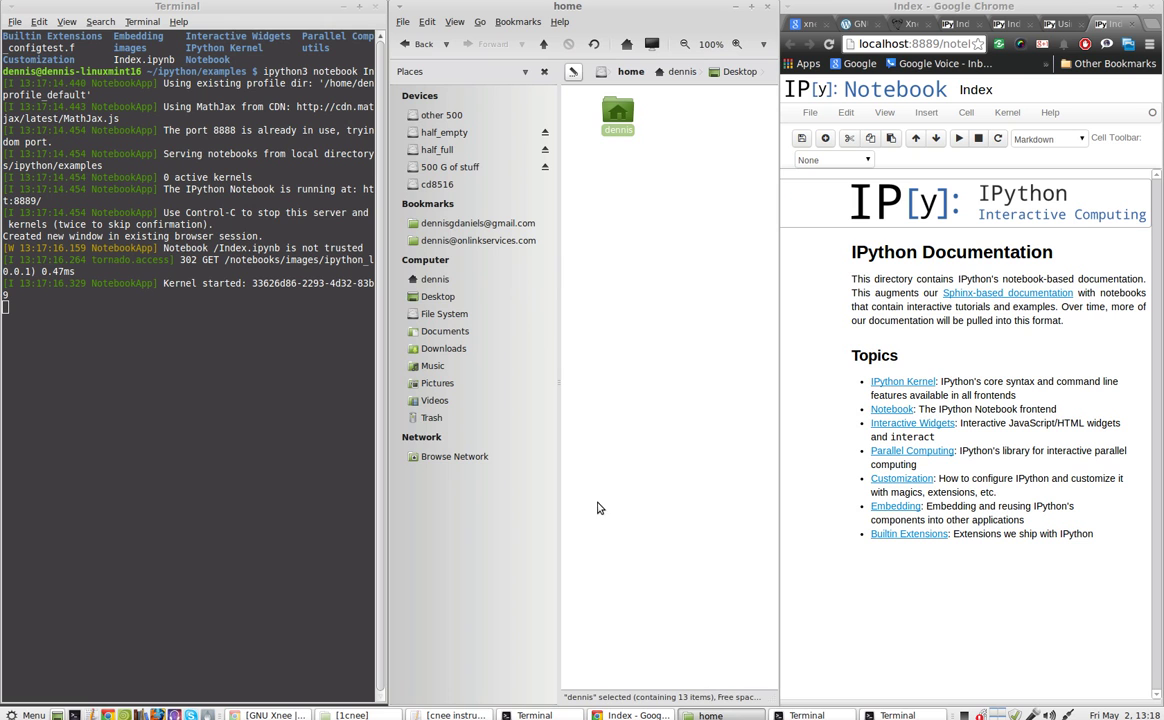